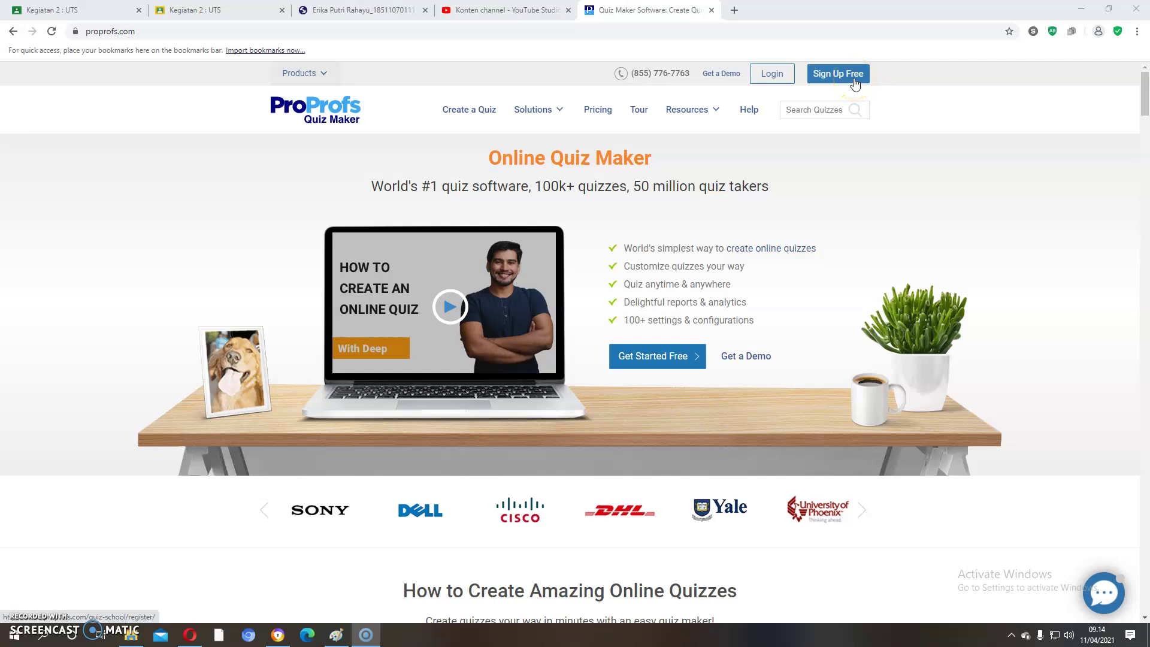
# Step: Log in with a Google account to reach My Quizzes, listing Soal AKM Kelas XI and Sample Quiz
pyautogui.click(767, 74)
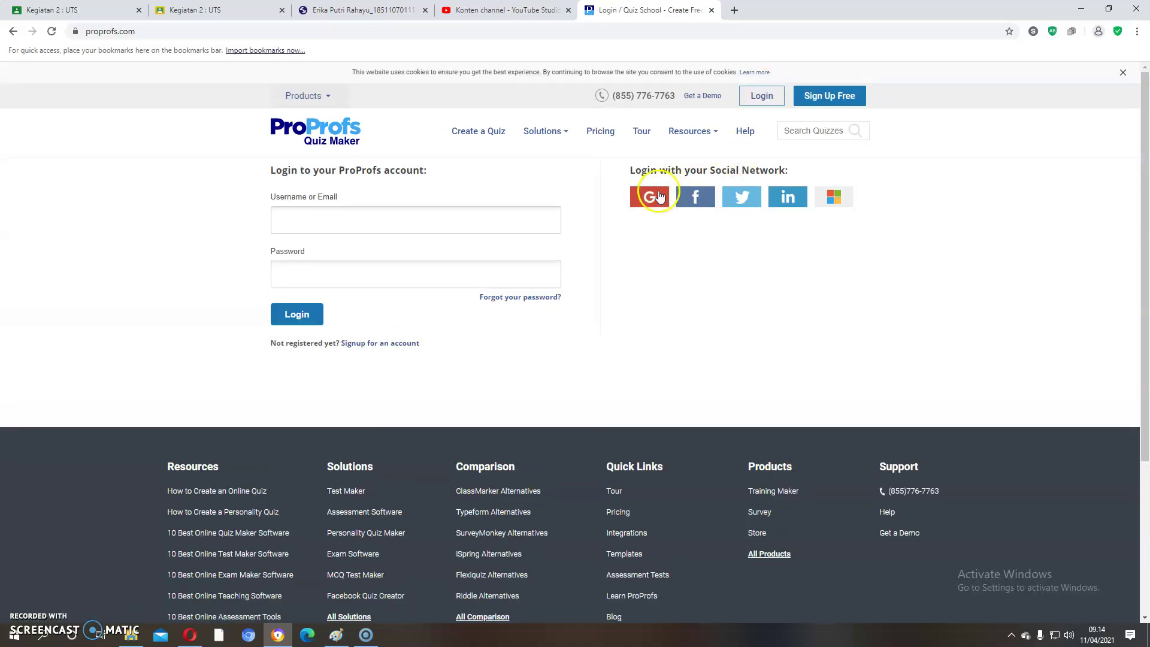
pyautogui.click(658, 194)
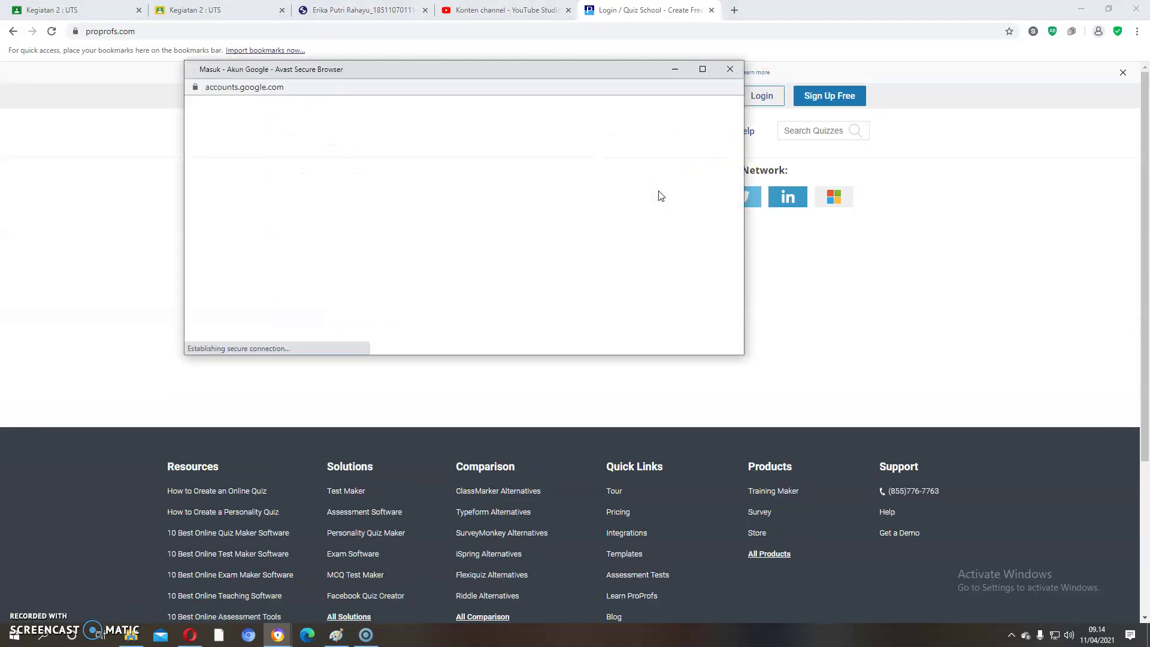
pyautogui.click(444, 273)
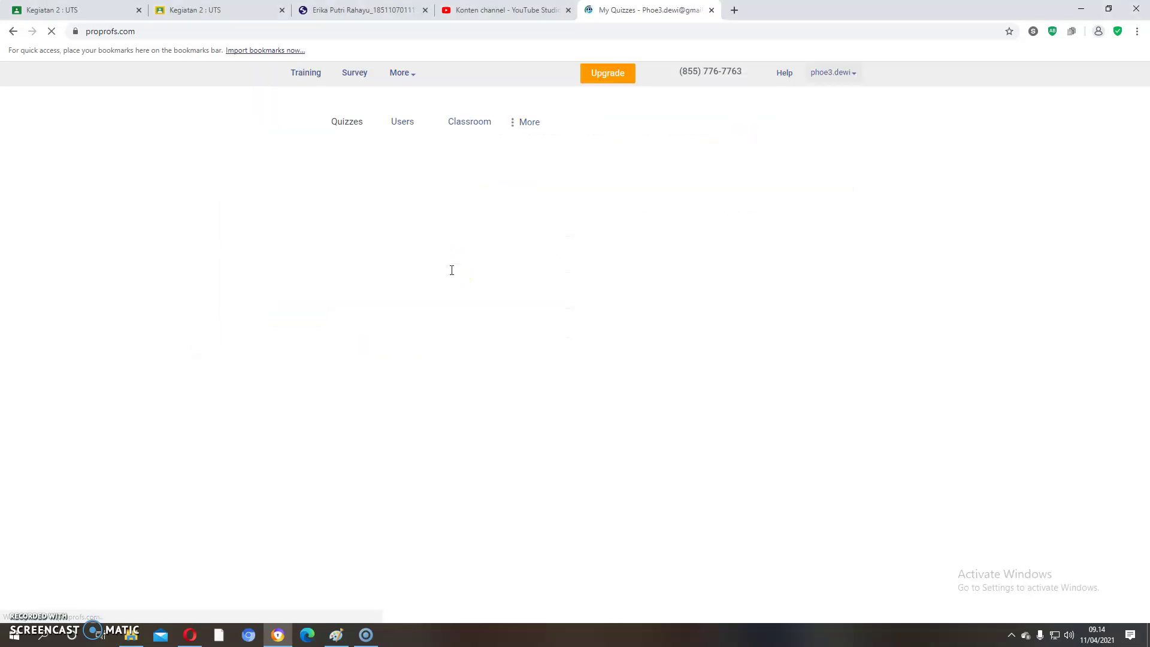
pyautogui.click(349, 282)
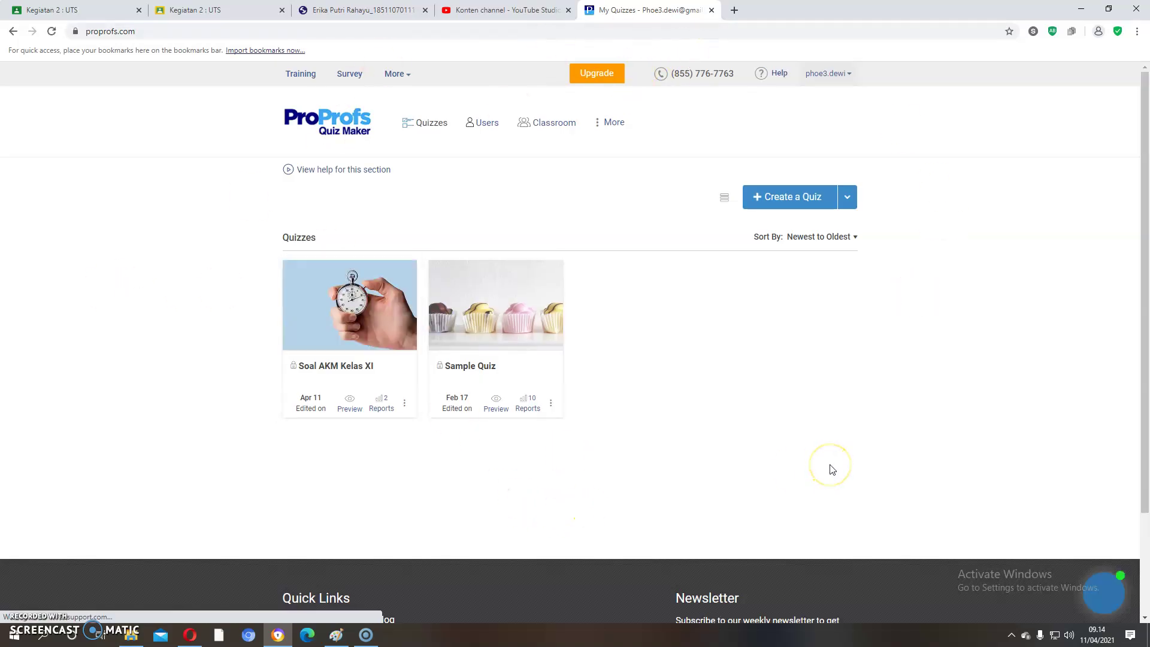
# Step: Start Create a Quiz and reach the Quiz Templates & Examples page for scored quizzes
pyautogui.click(799, 203)
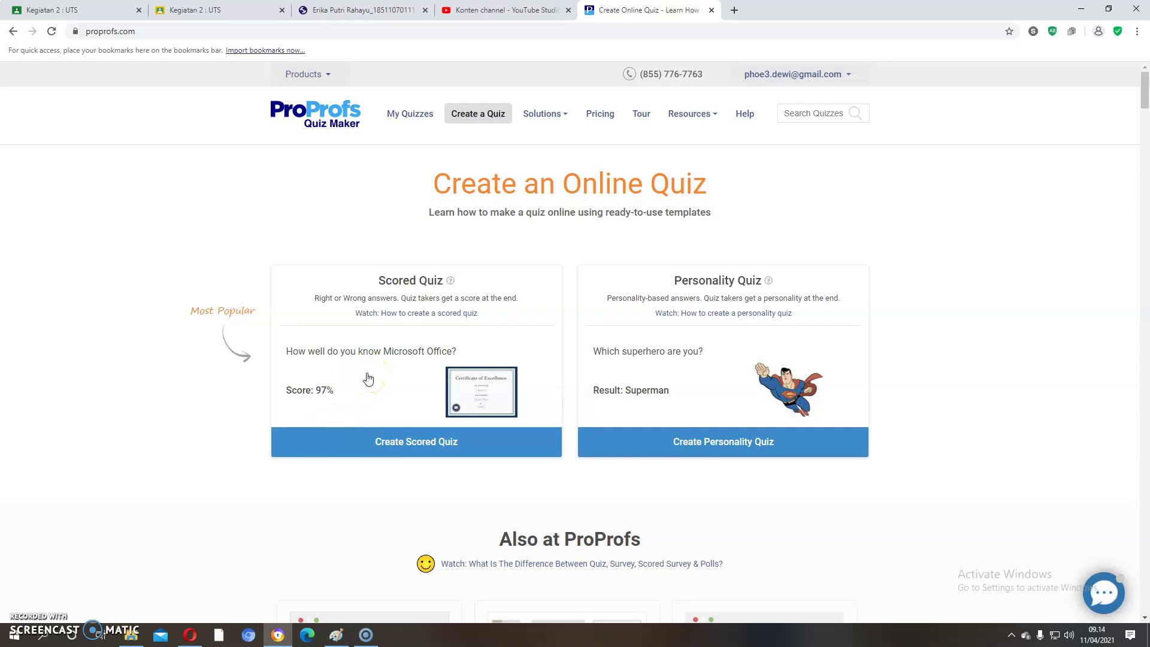
pyautogui.click(730, 384)
pyautogui.click(797, 401)
pyautogui.click(764, 403)
# Step: Choose Create Scored Quiz and start a blank Untitled Quiz from scratch
pyautogui.click(399, 446)
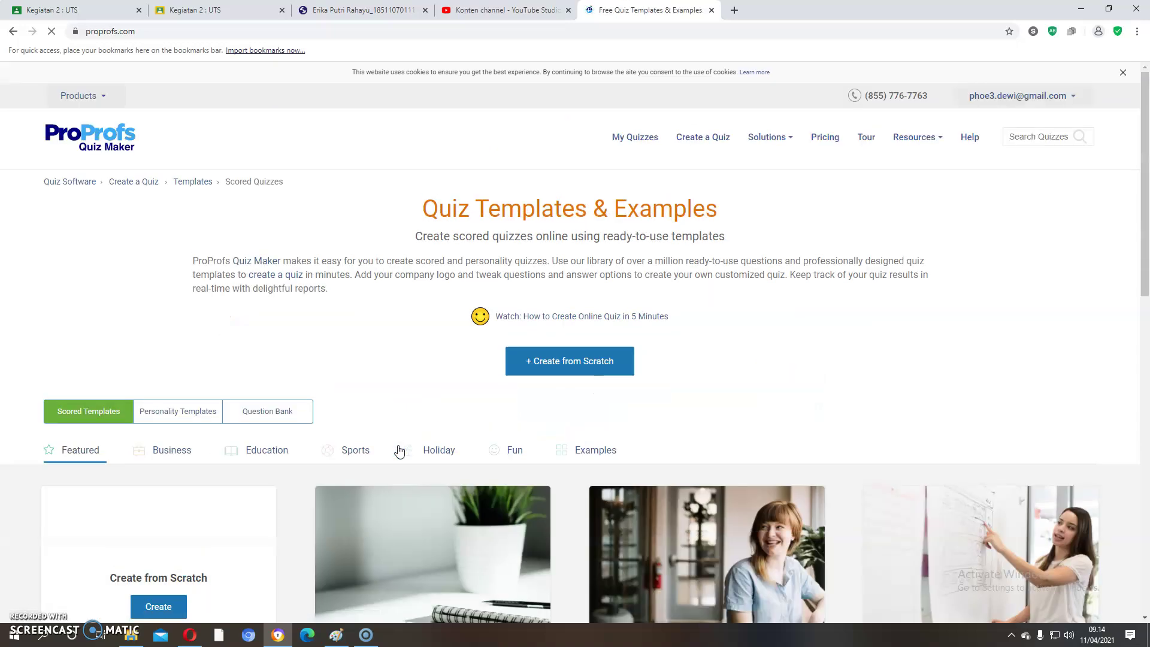
pyautogui.scroll(-6, 398, 442)
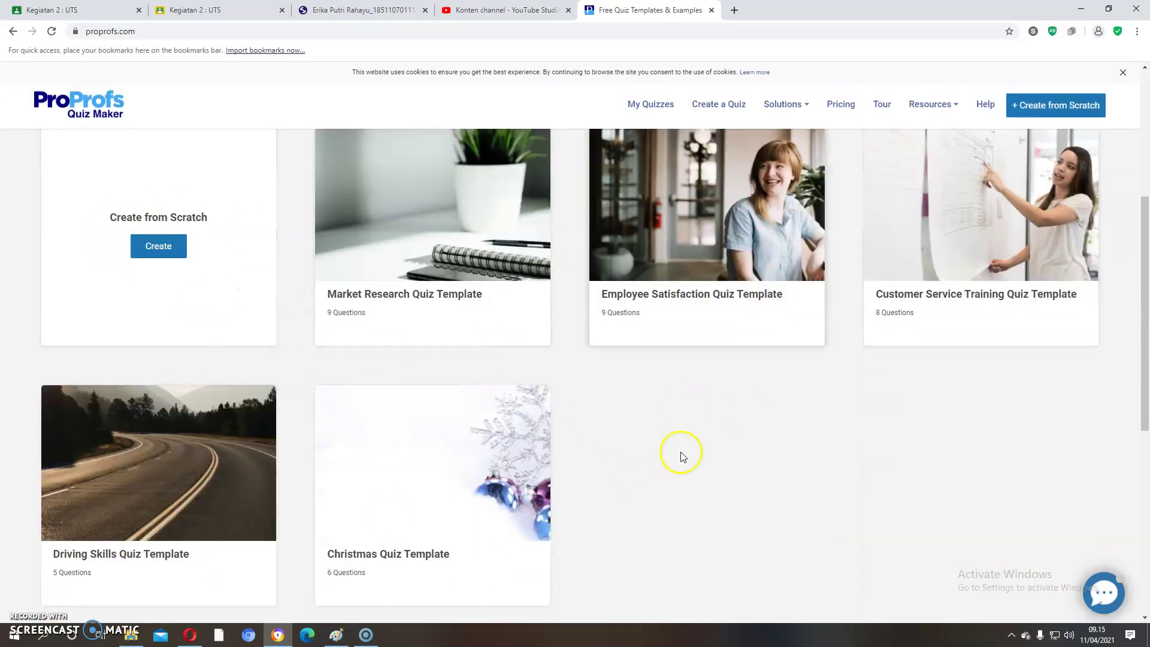
pyautogui.scroll(6, 682, 457)
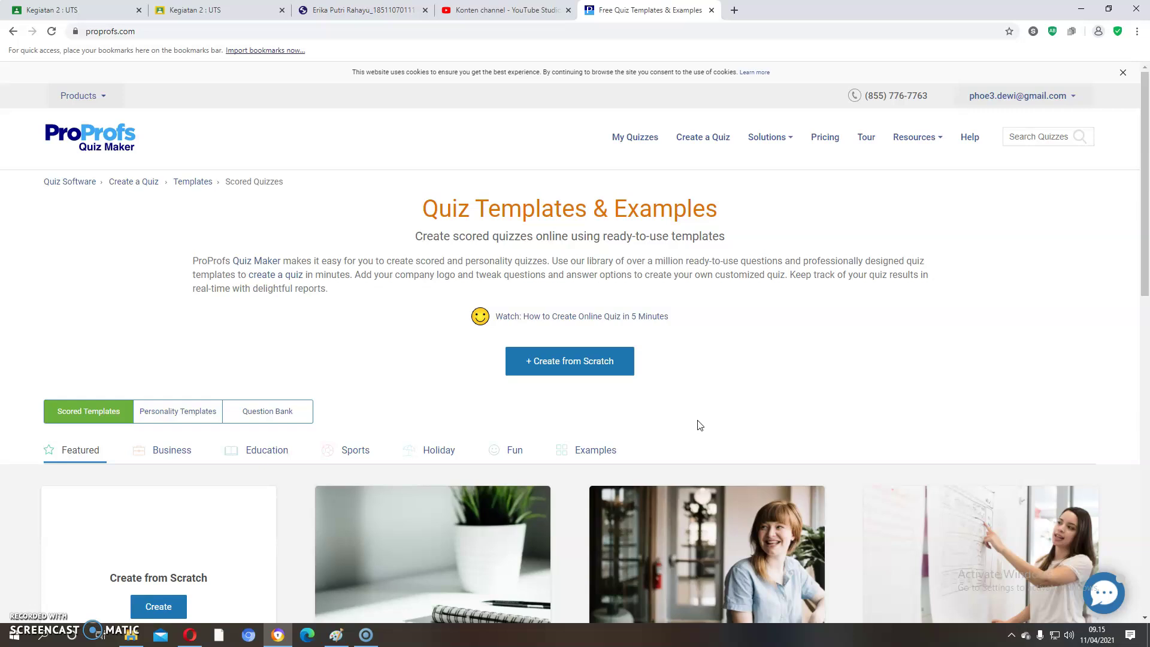
pyautogui.click(567, 363)
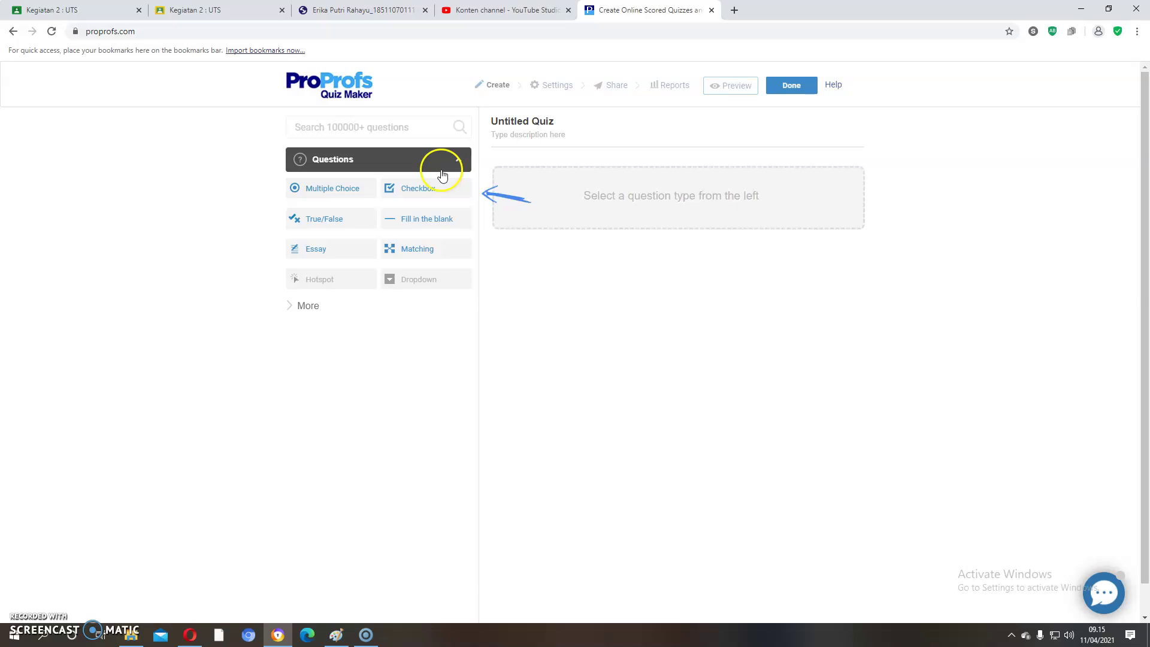
# Step: Preview each question type offered in the Untitled Quiz editor's left panel
pyautogui.moveTo(333, 199)
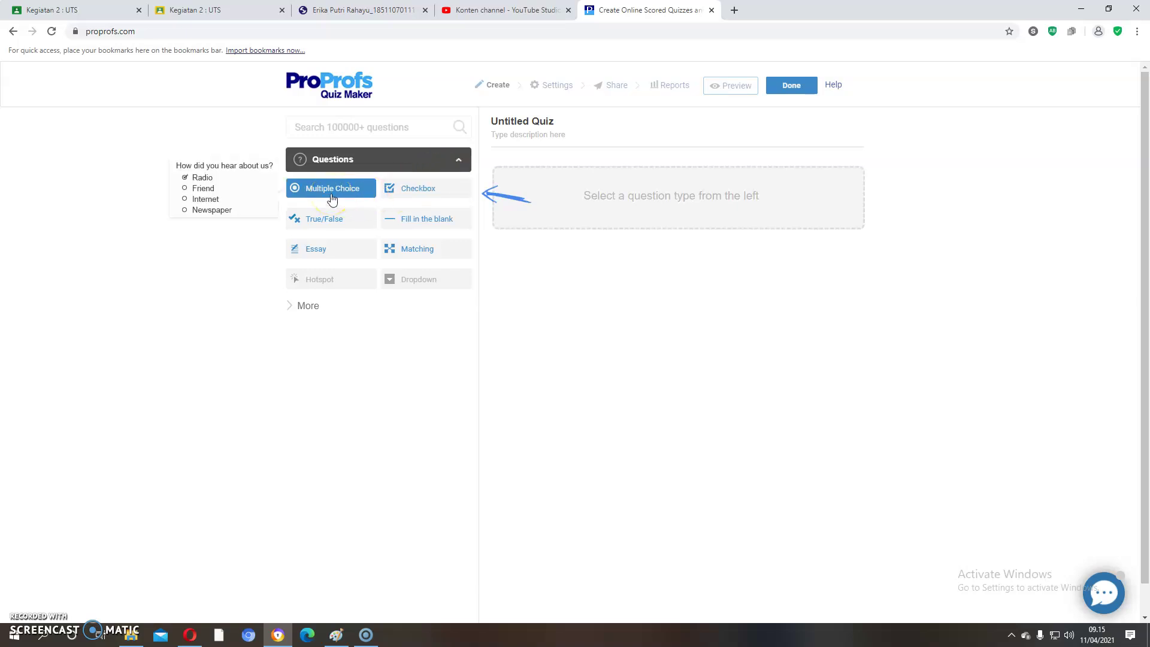
pyautogui.moveTo(415, 197)
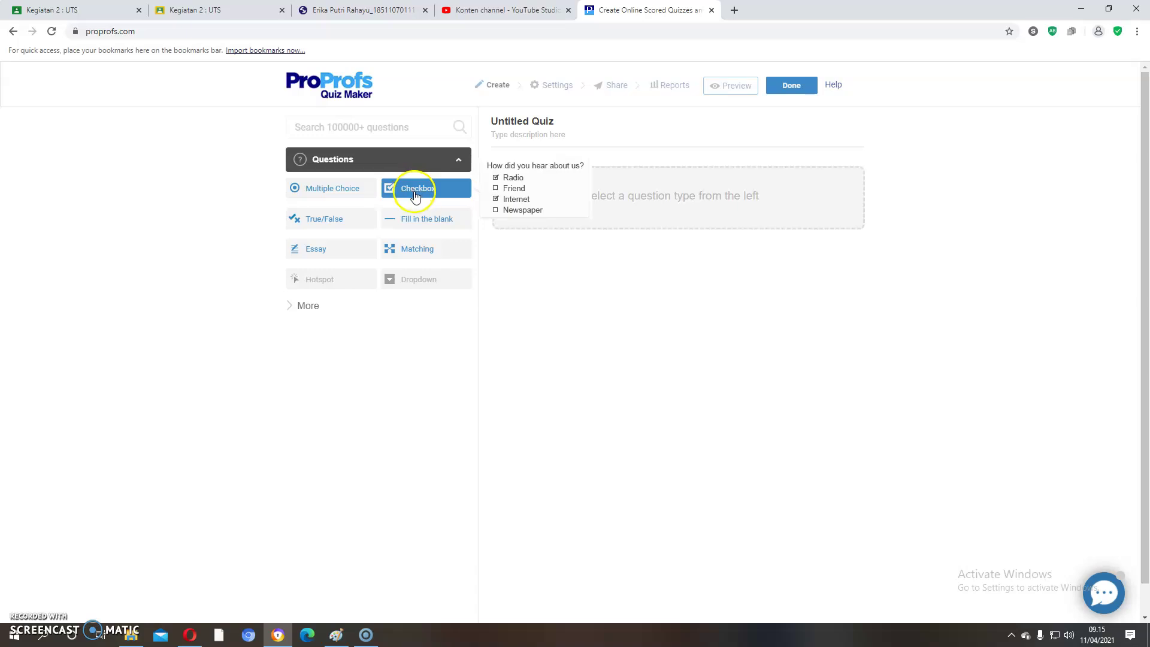
pyautogui.moveTo(354, 221)
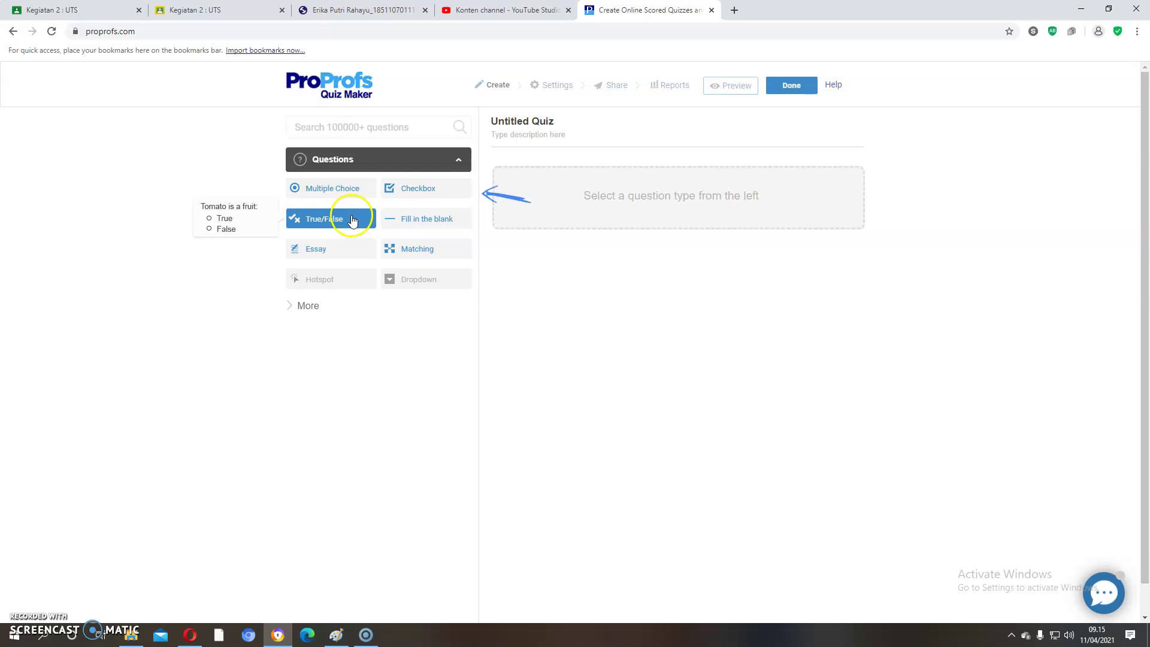
pyautogui.moveTo(444, 225)
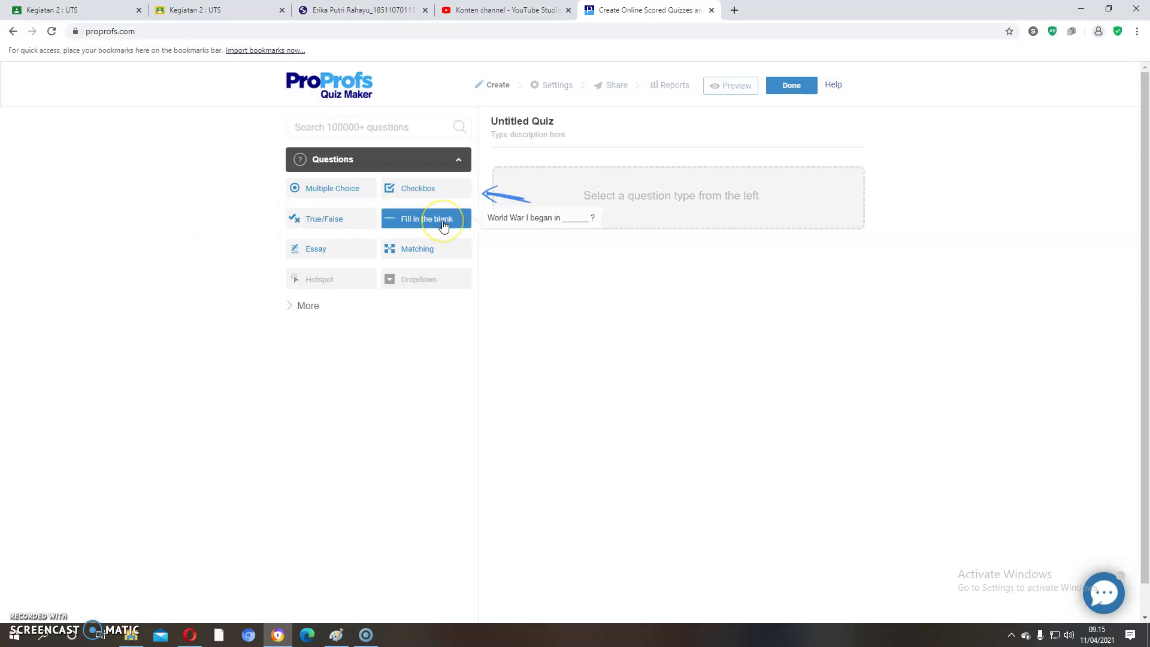
pyautogui.moveTo(359, 258)
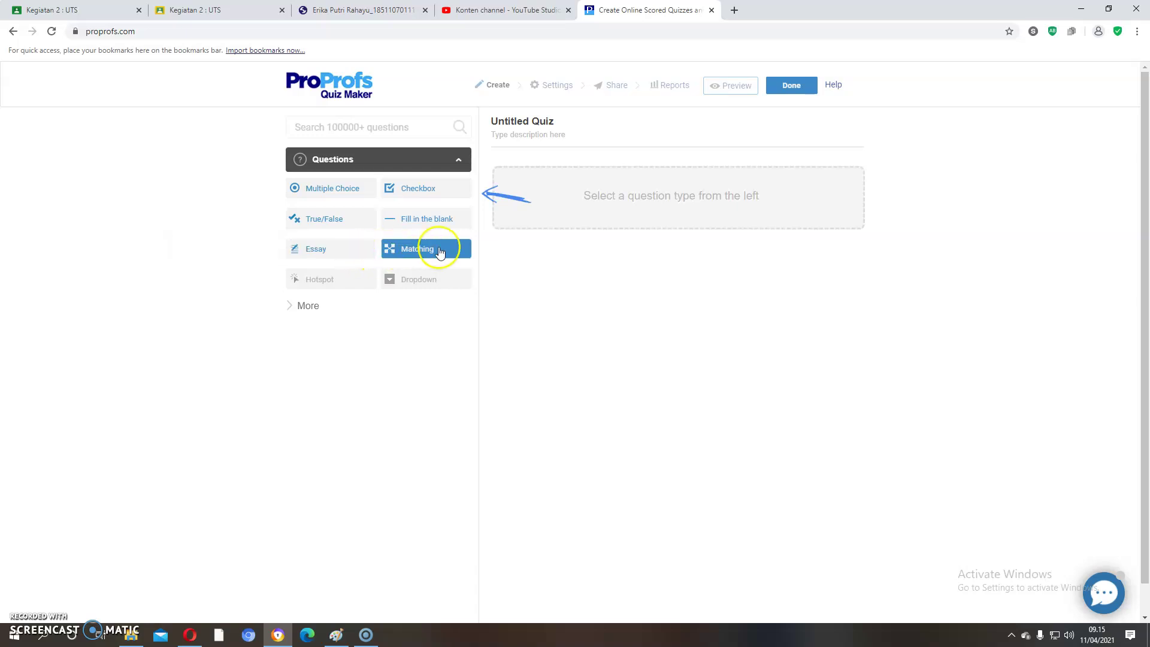
pyautogui.moveTo(441, 252)
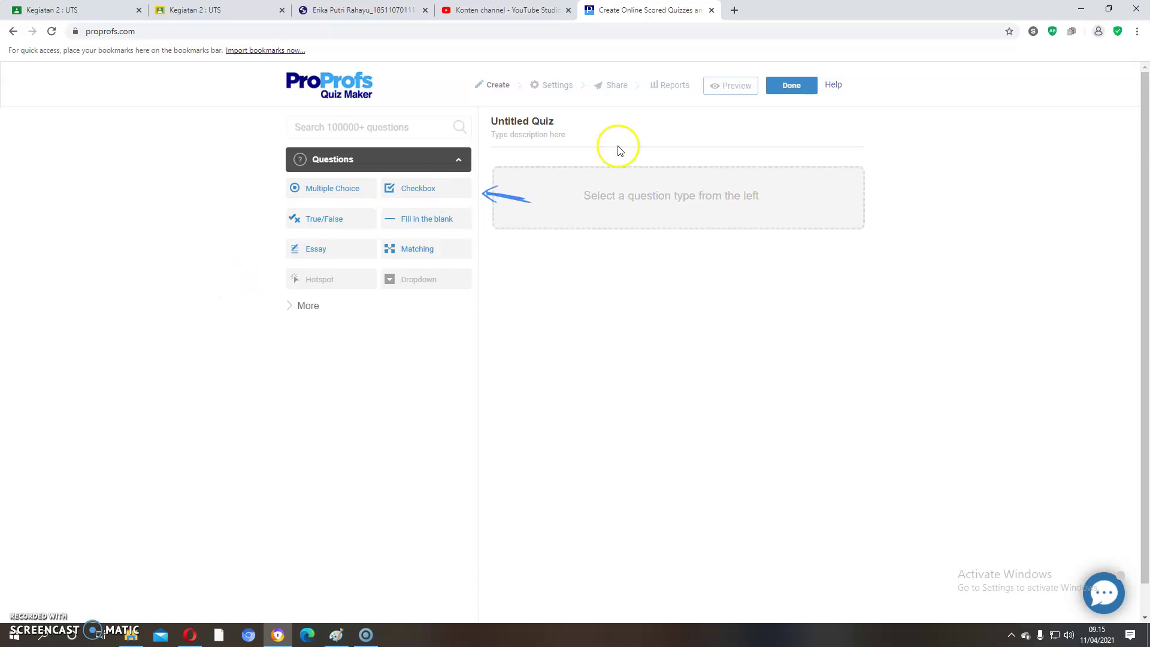
# Step: Retitle the quiz 'Soal Tes' in the title and description editor and save
pyautogui.click(548, 117)
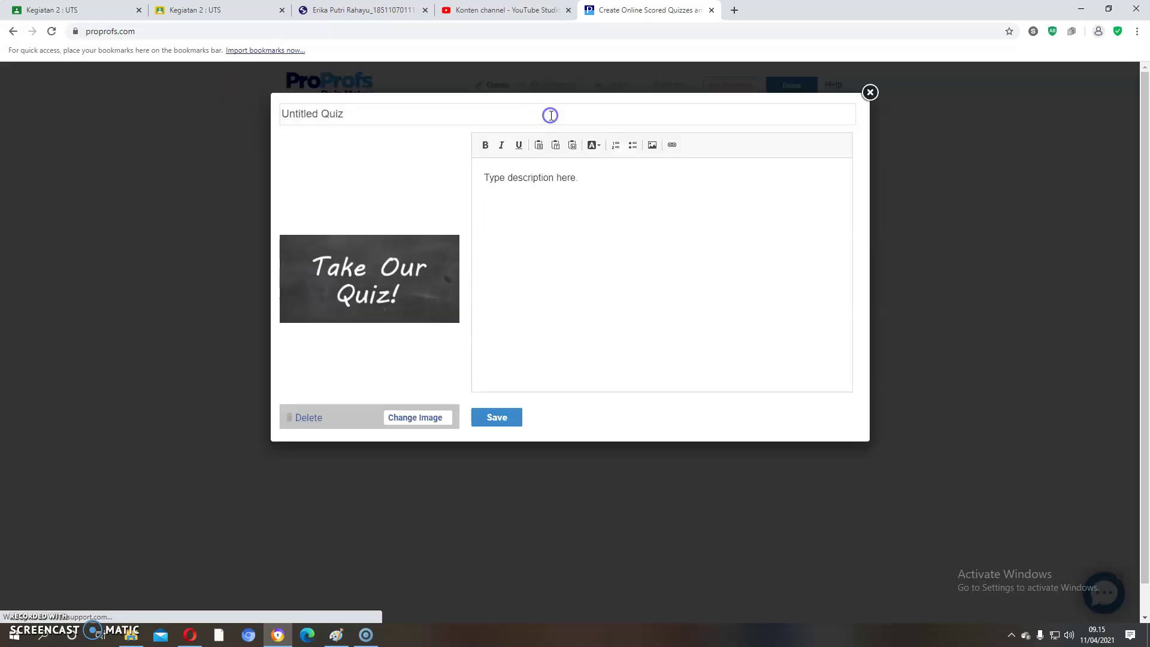
pyautogui.click(351, 112)
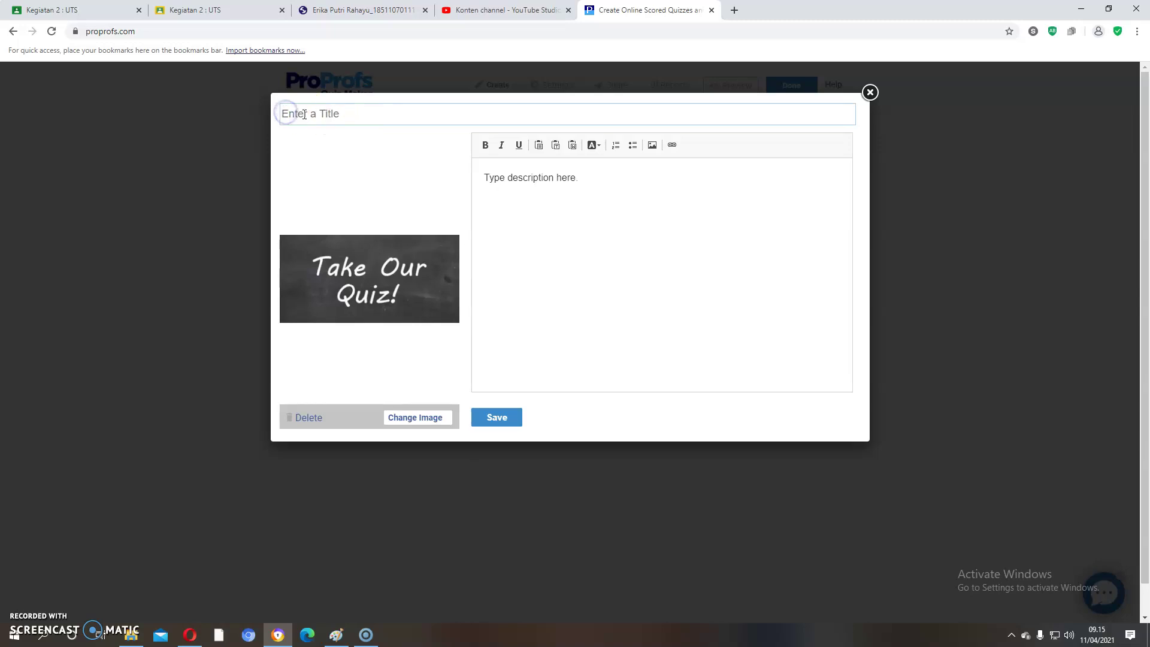
pyautogui.write('Soal Tes')
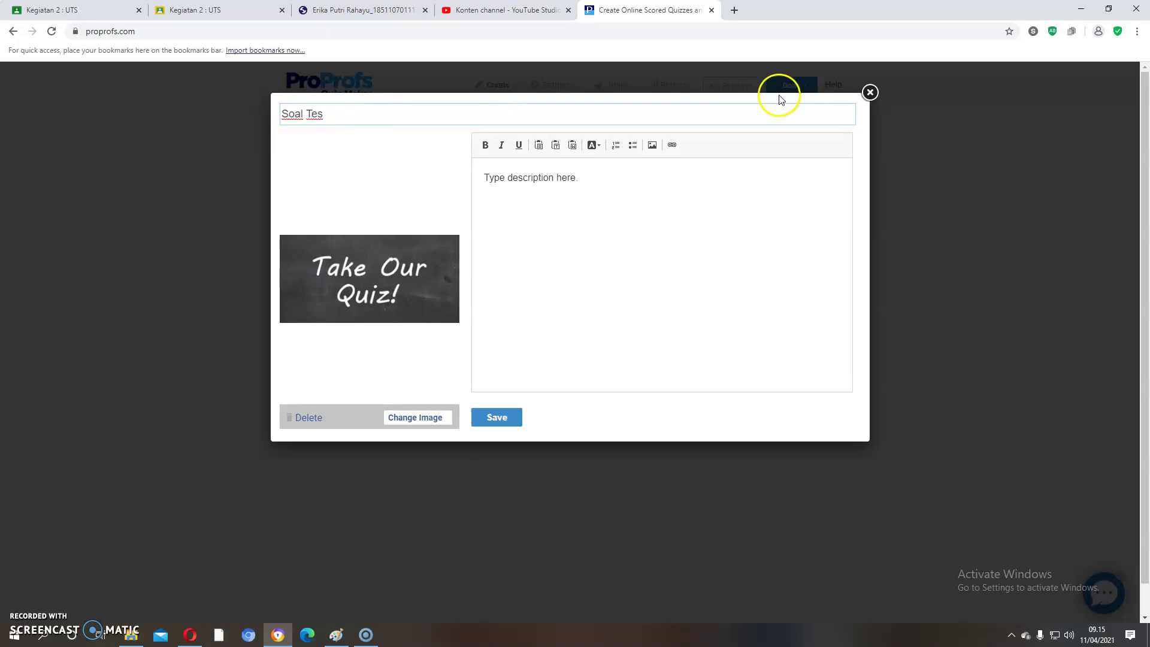
pyautogui.click(495, 418)
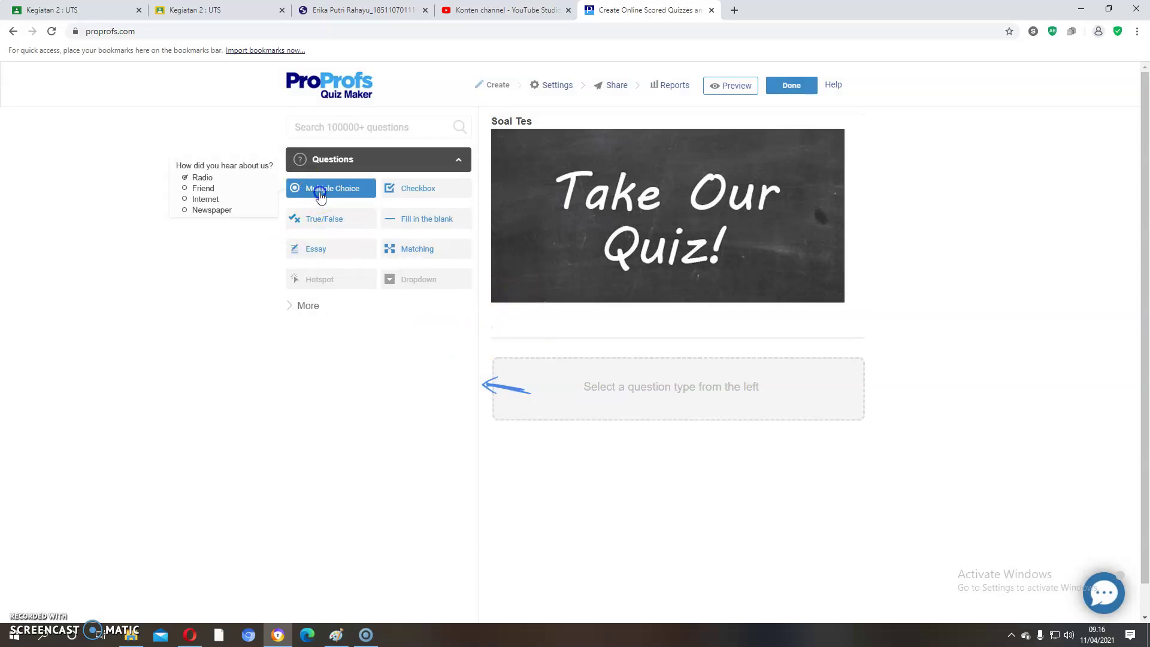
# Step: Add a Multiple Choice question to Soal Tes, then go back four pages to My Quizzes
pyautogui.click(321, 196)
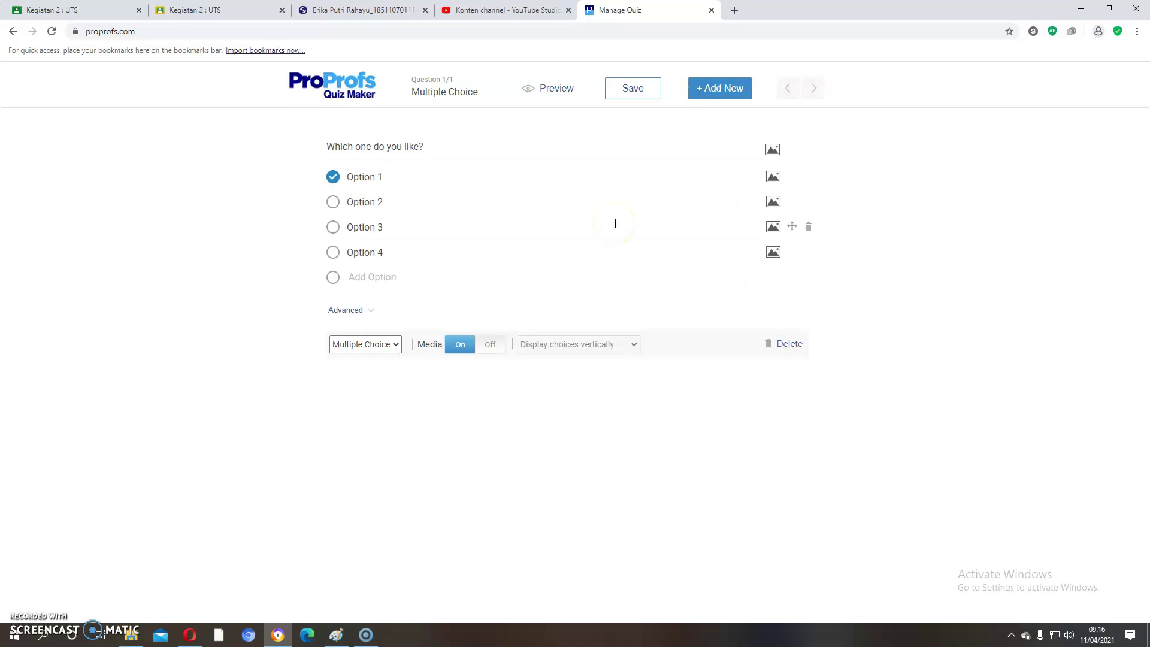
pyautogui.click(12, 32)
pyautogui.click(12, 33)
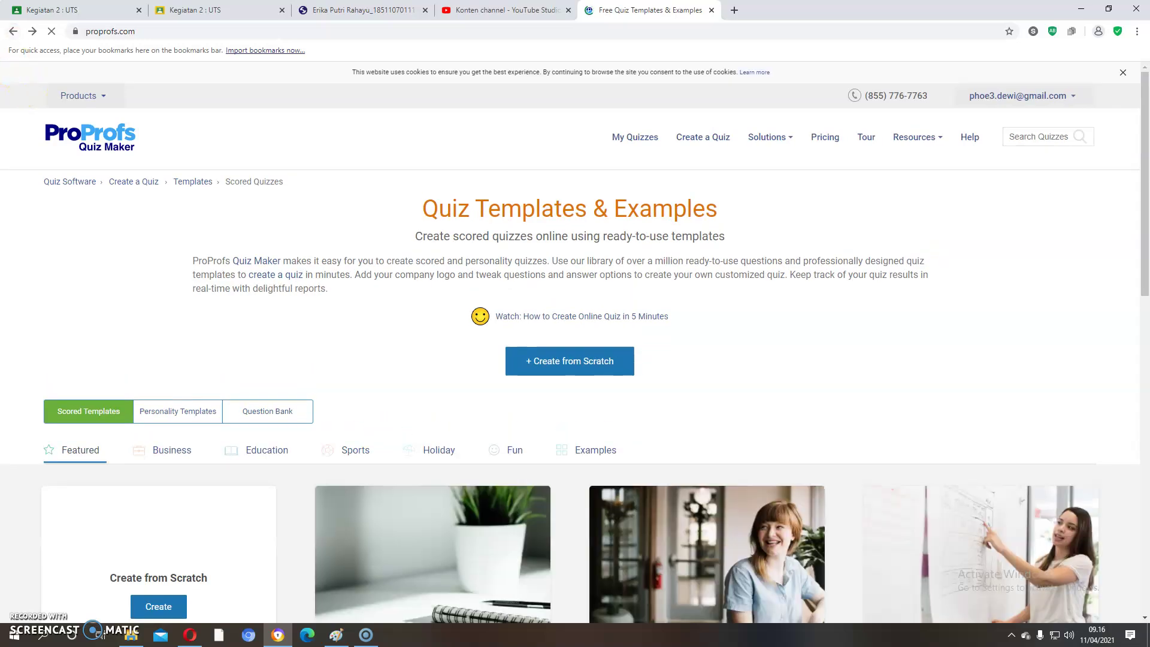
pyautogui.click(13, 33)
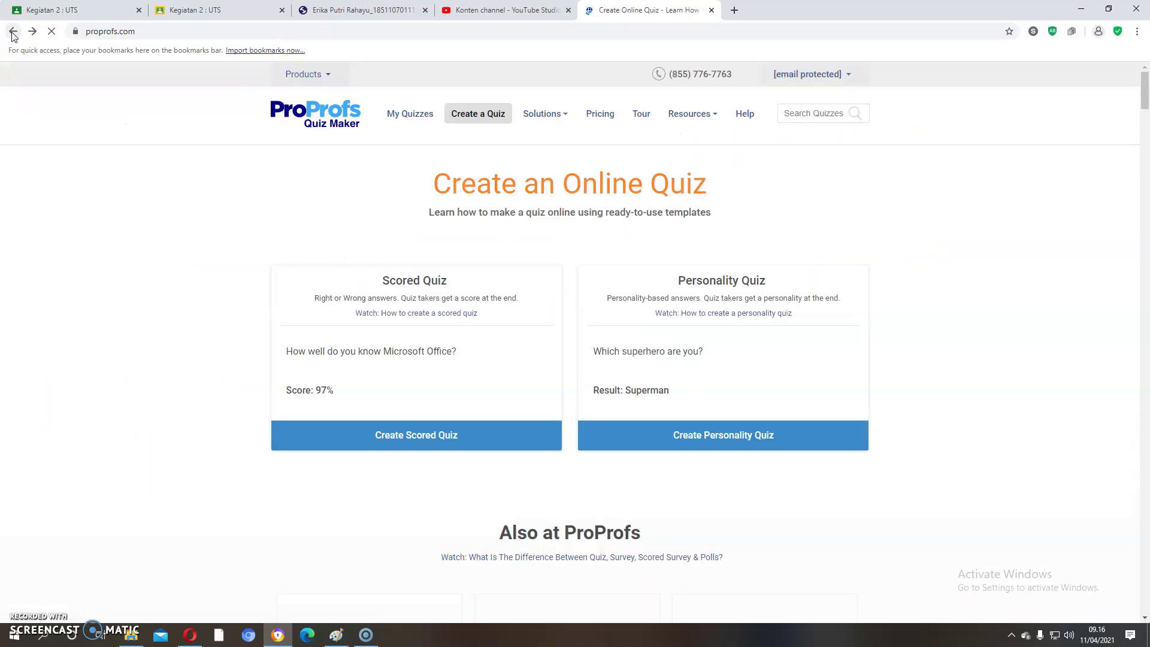
pyautogui.click(12, 33)
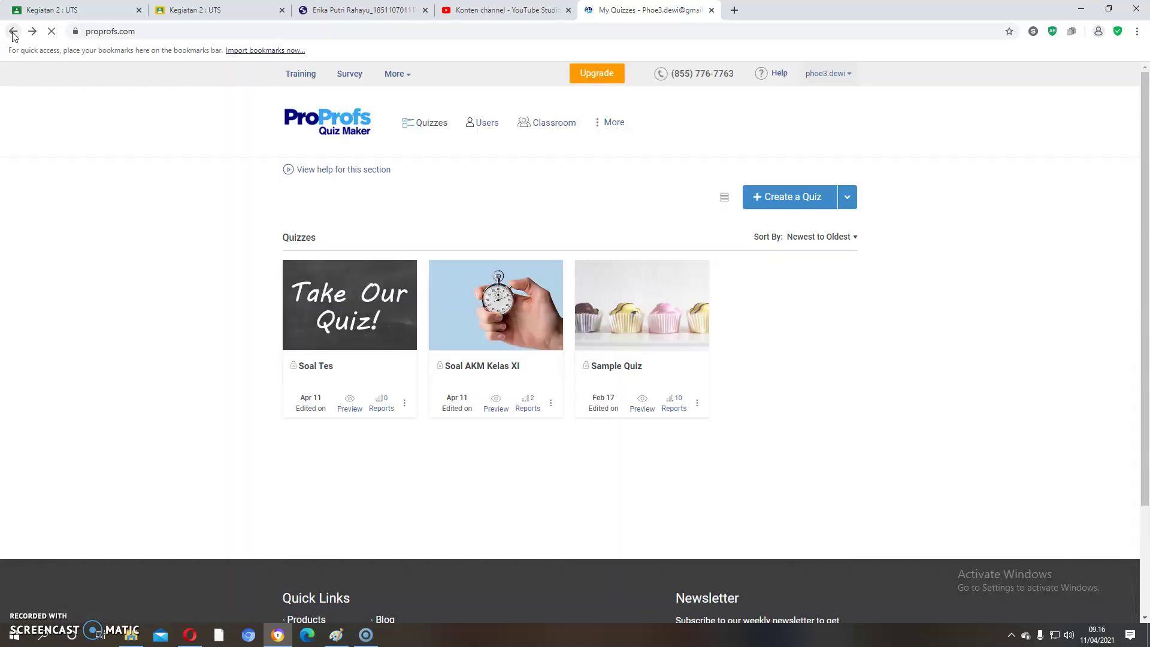
# Step: Edit Soal AKM Kelas XI and scroll through questions 1–3 down to question 4
pyautogui.click(496, 307)
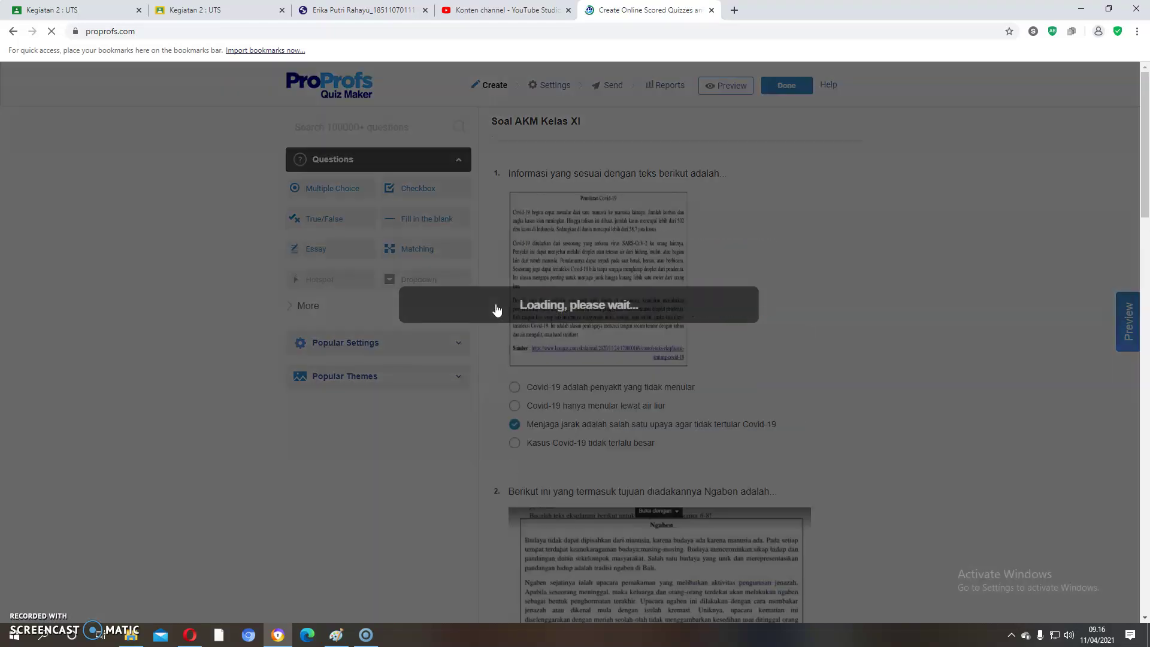
pyautogui.click(373, 354)
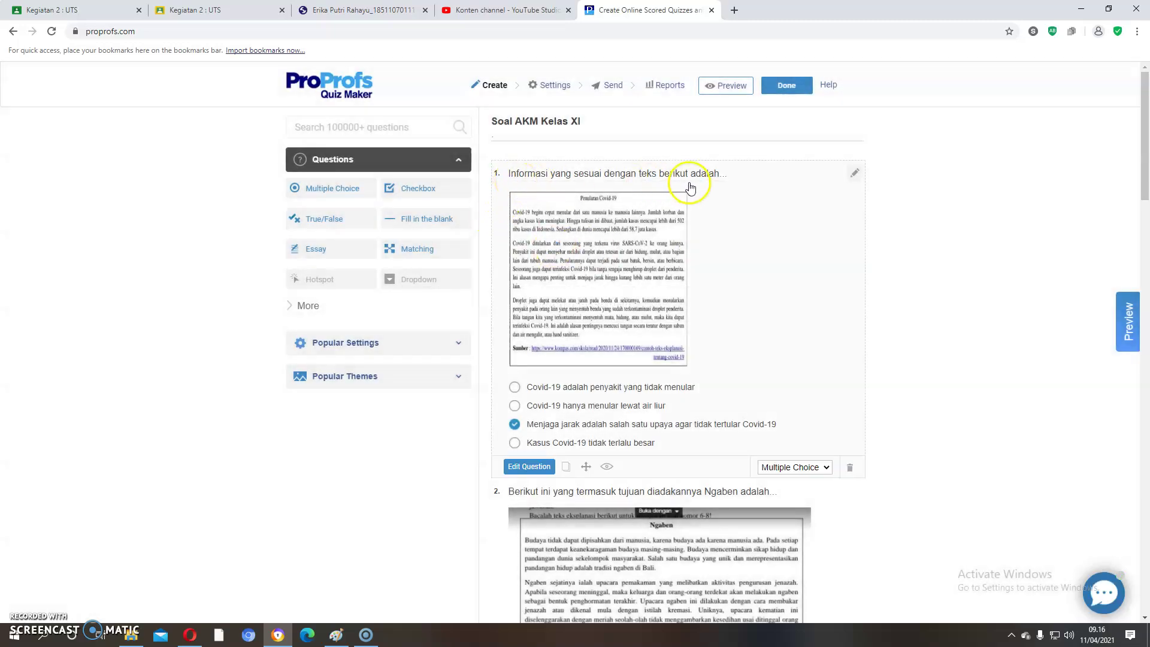
pyautogui.click(514, 429)
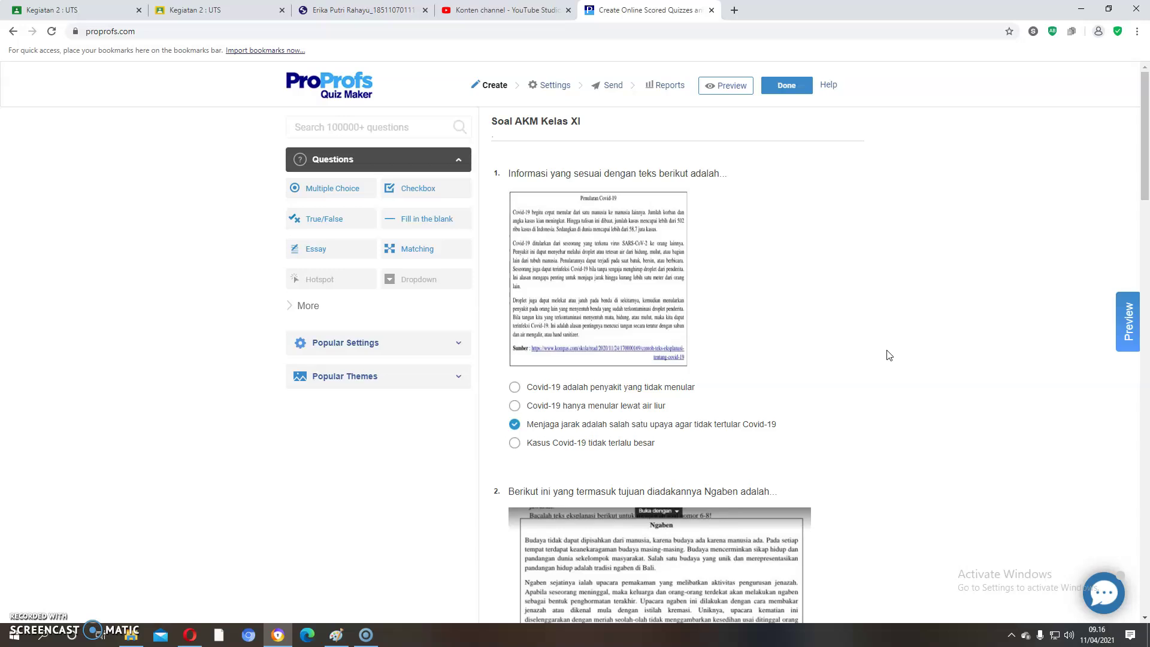
pyautogui.scroll(-5, 891, 423)
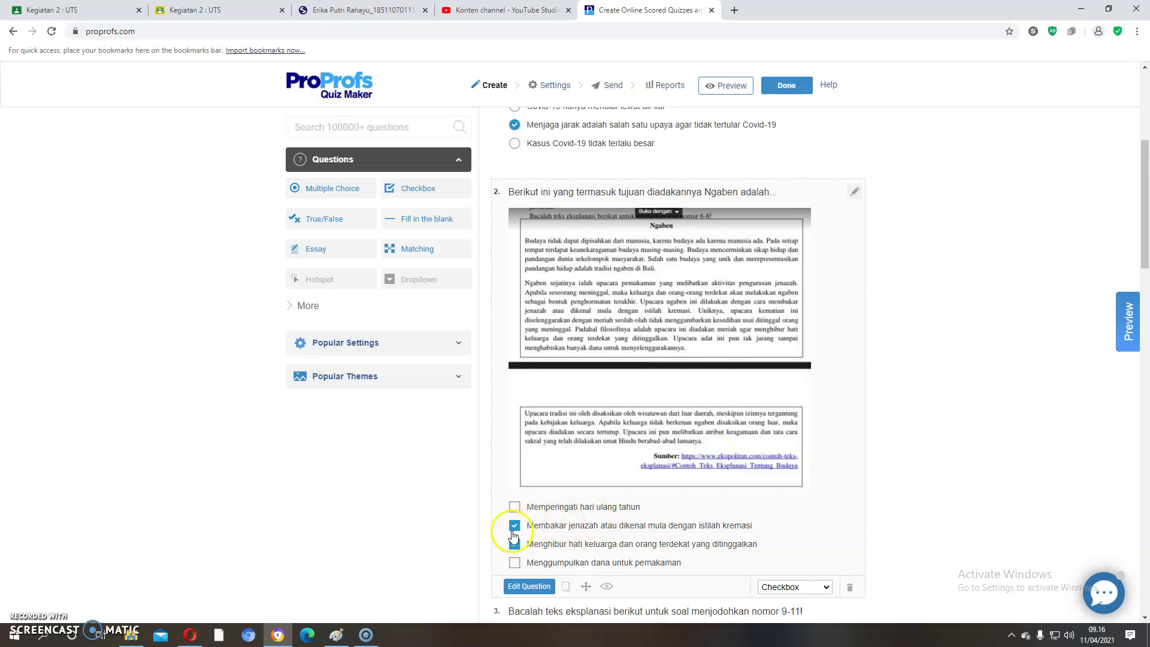
pyautogui.click(514, 547)
pyautogui.scroll(-4, 543, 516)
pyautogui.scroll(-6, 566, 526)
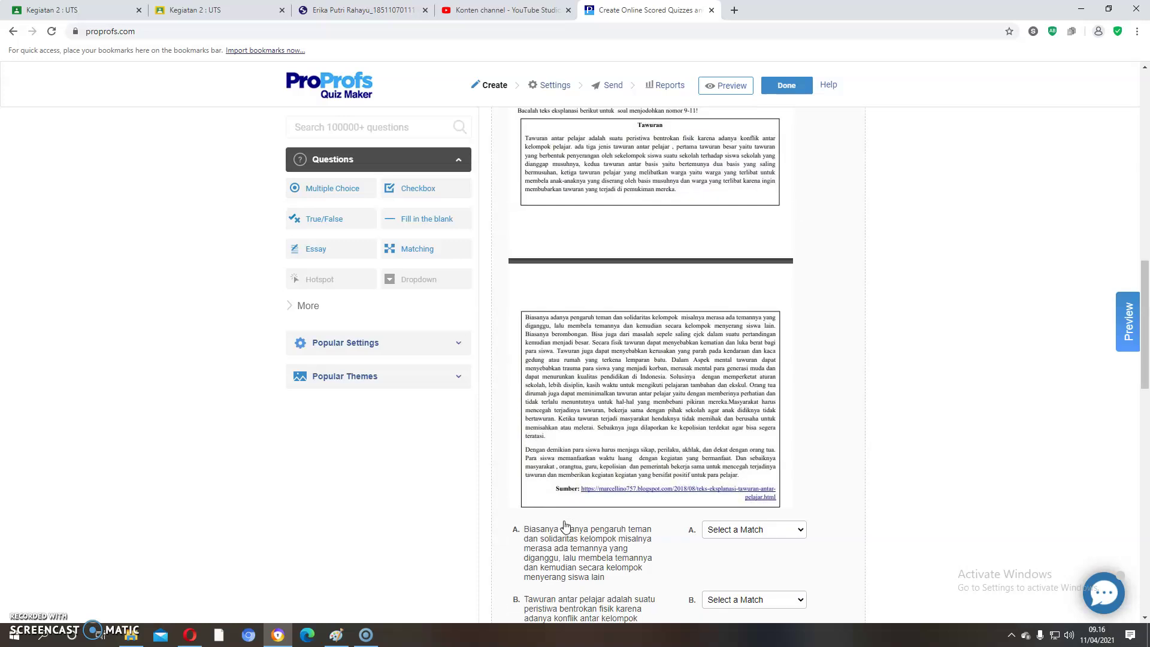
pyautogui.scroll(2, 646, 507)
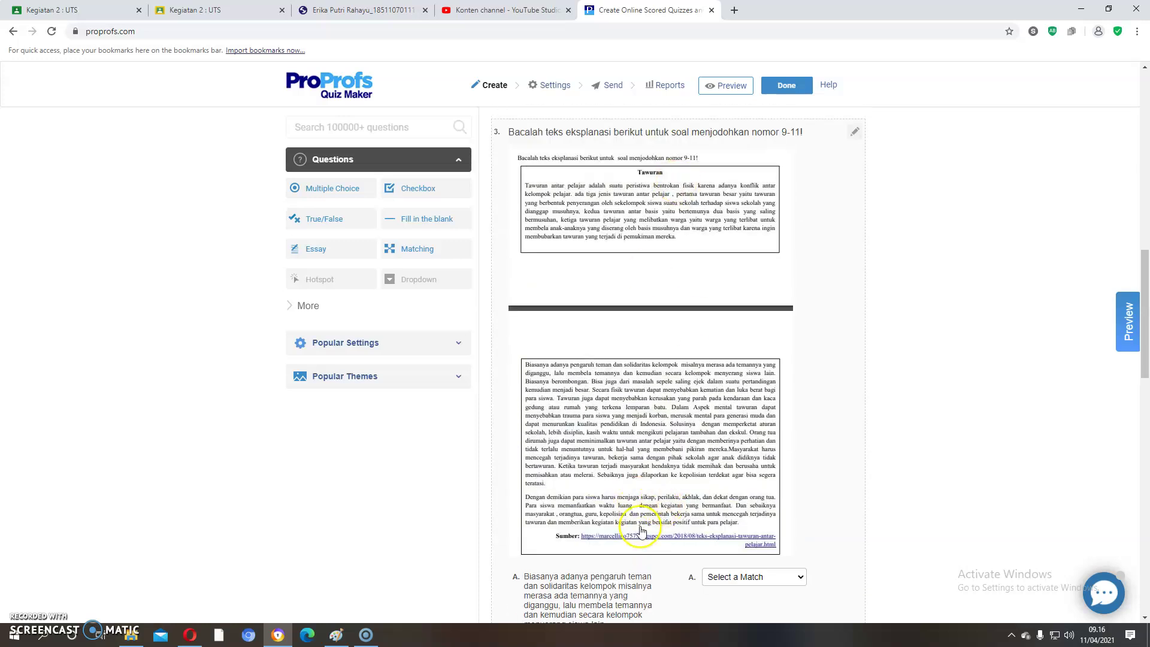
pyautogui.scroll(-5, 623, 460)
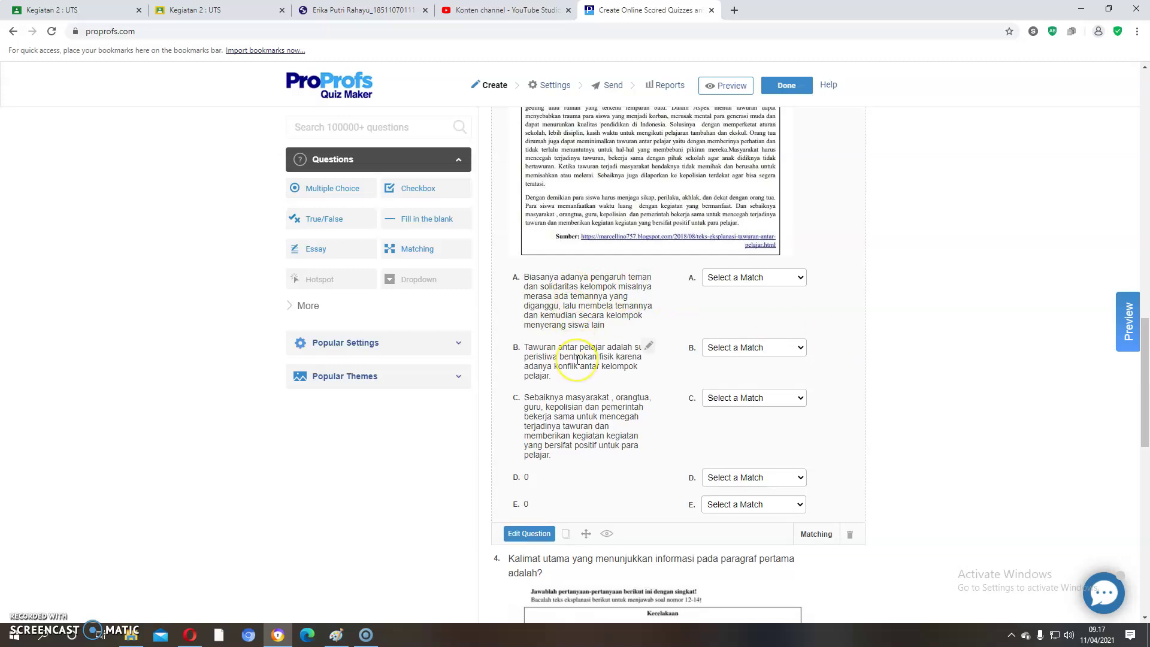
pyautogui.click(547, 480)
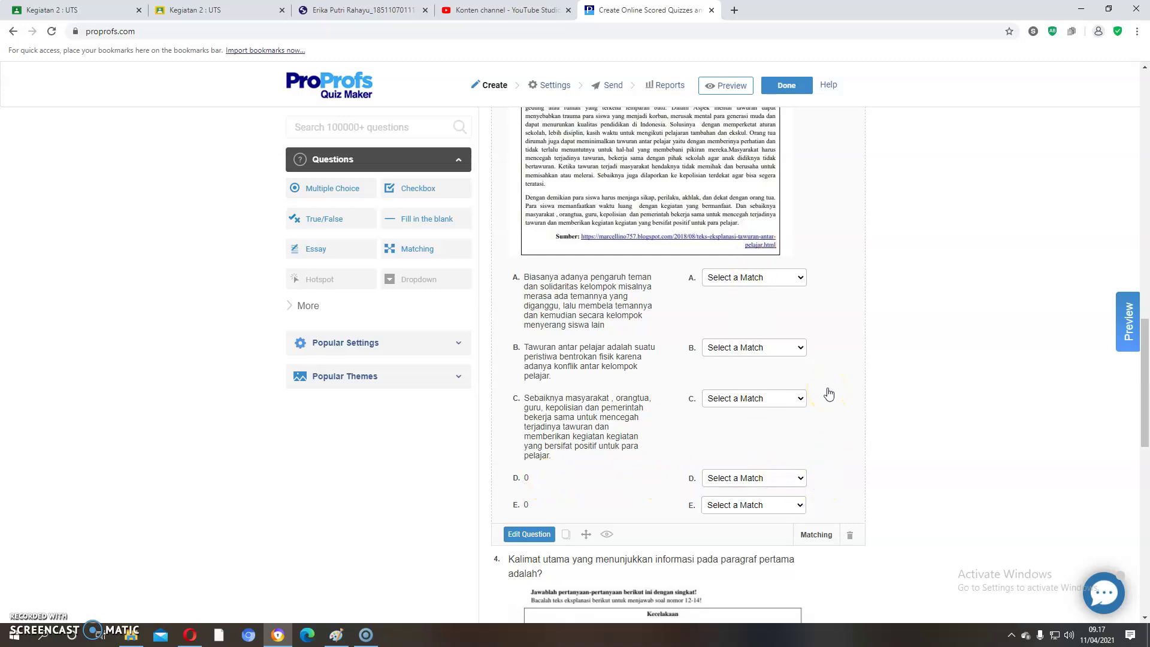
pyautogui.click(594, 312)
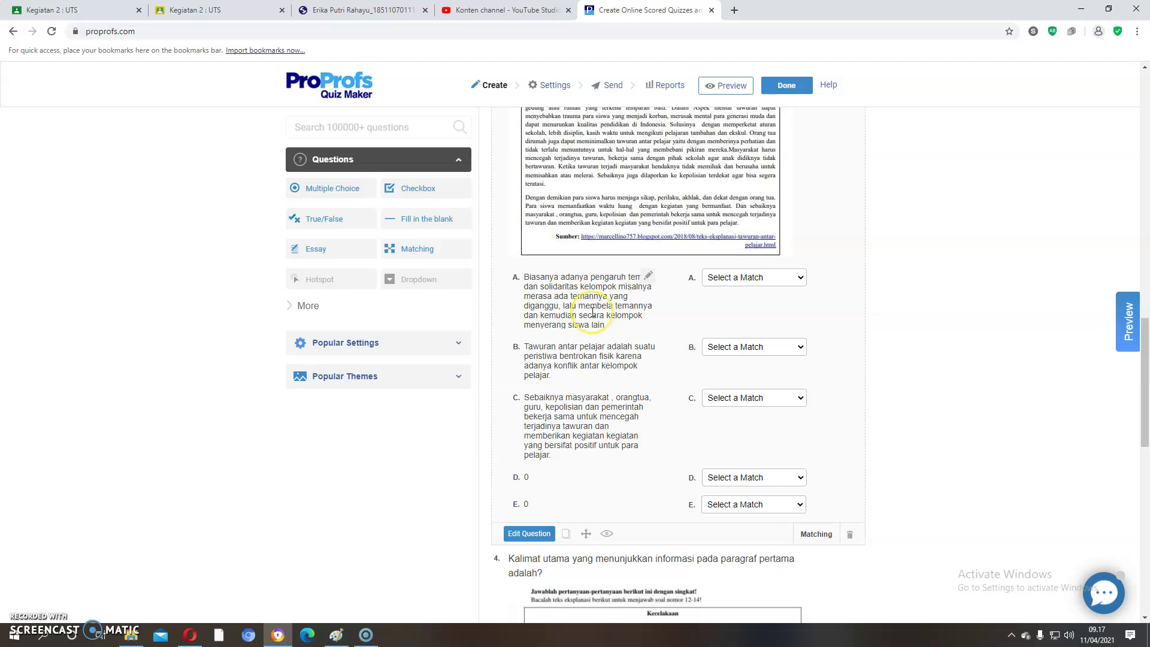
pyautogui.click(566, 429)
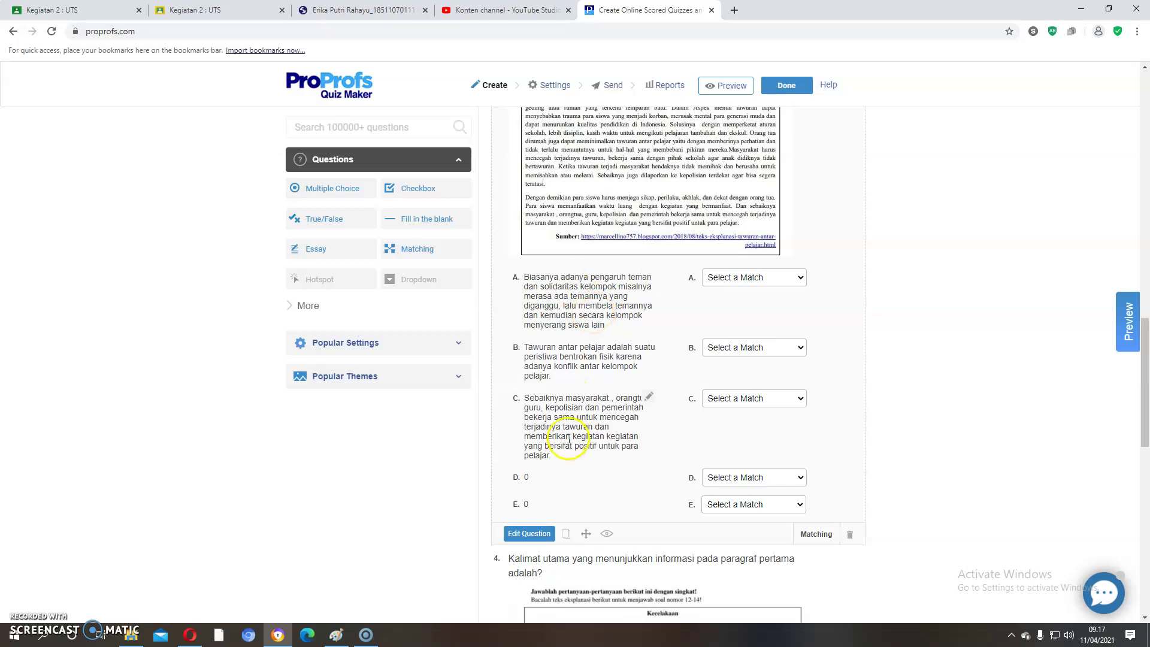
pyautogui.click(536, 481)
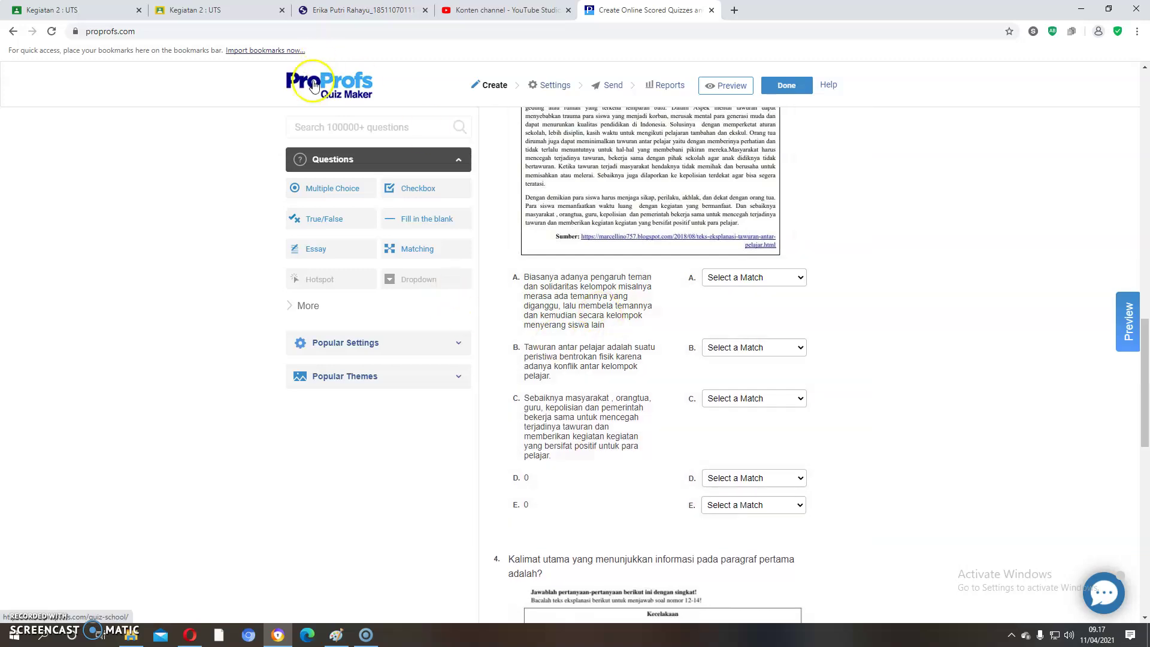
pyautogui.moveTo(430, 256)
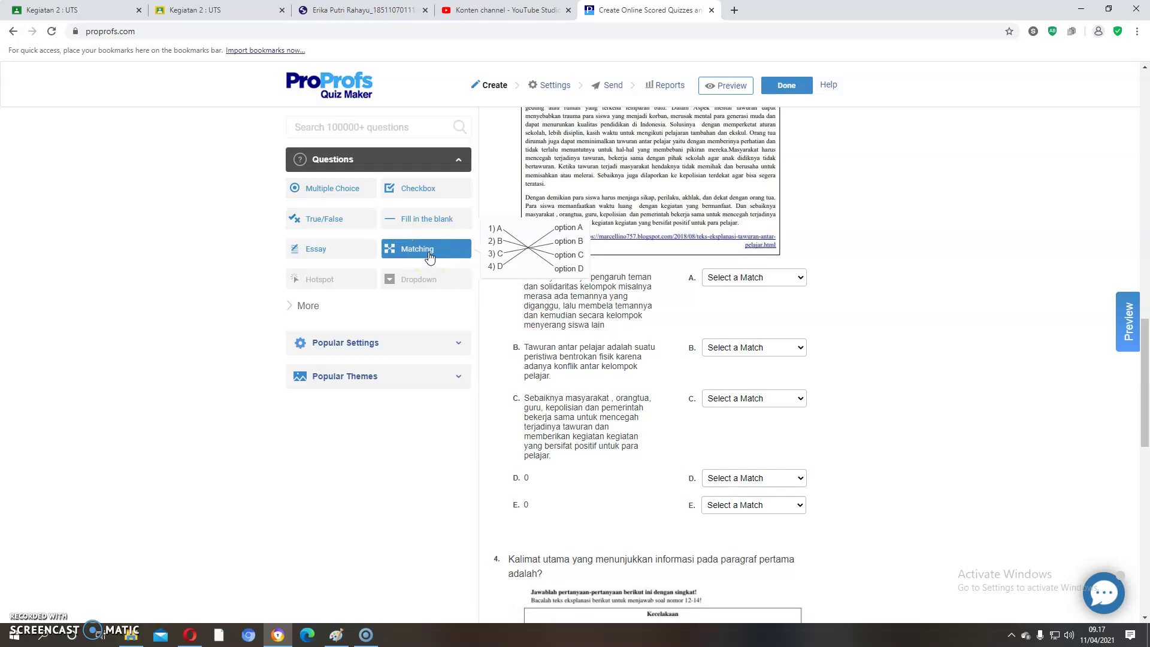
pyautogui.scroll(-7, 560, 390)
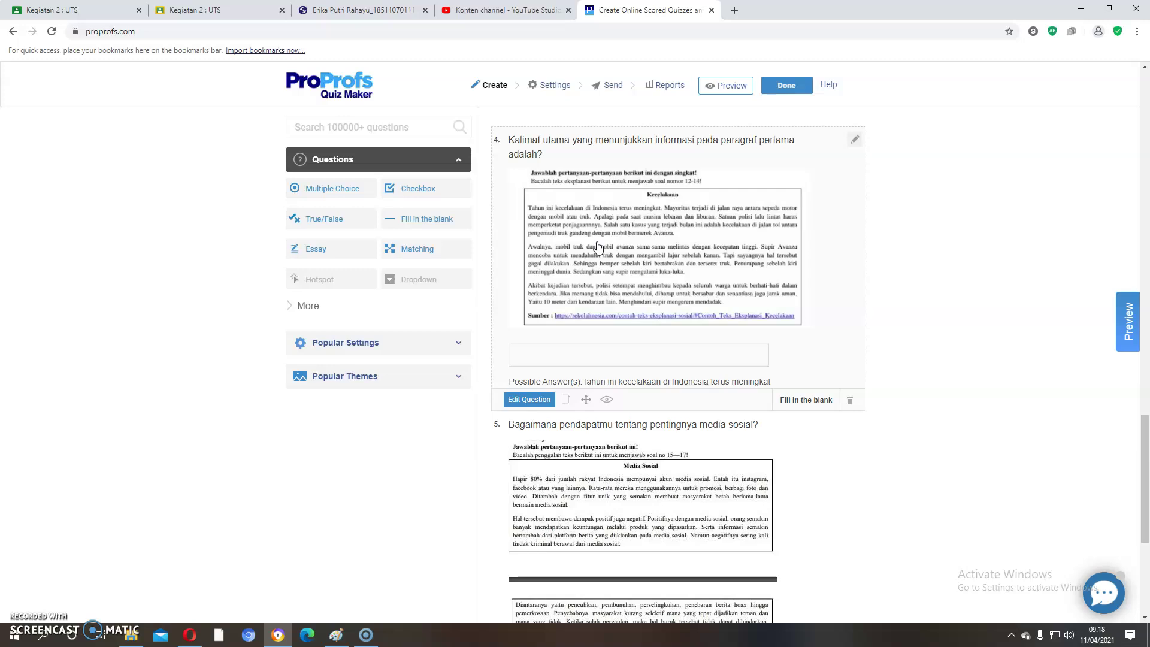
pyautogui.click(639, 388)
pyautogui.scroll(-2, 767, 388)
pyautogui.scroll(-3, 768, 388)
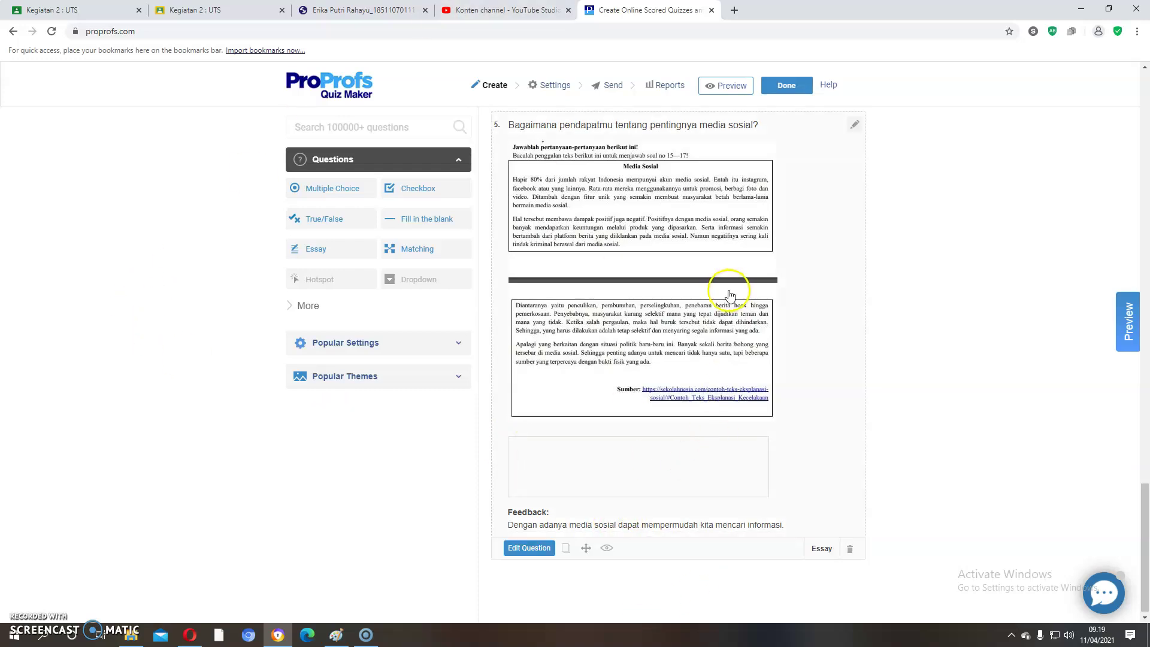
pyautogui.scroll(12, 727, 290)
pyautogui.scroll(15, 730, 297)
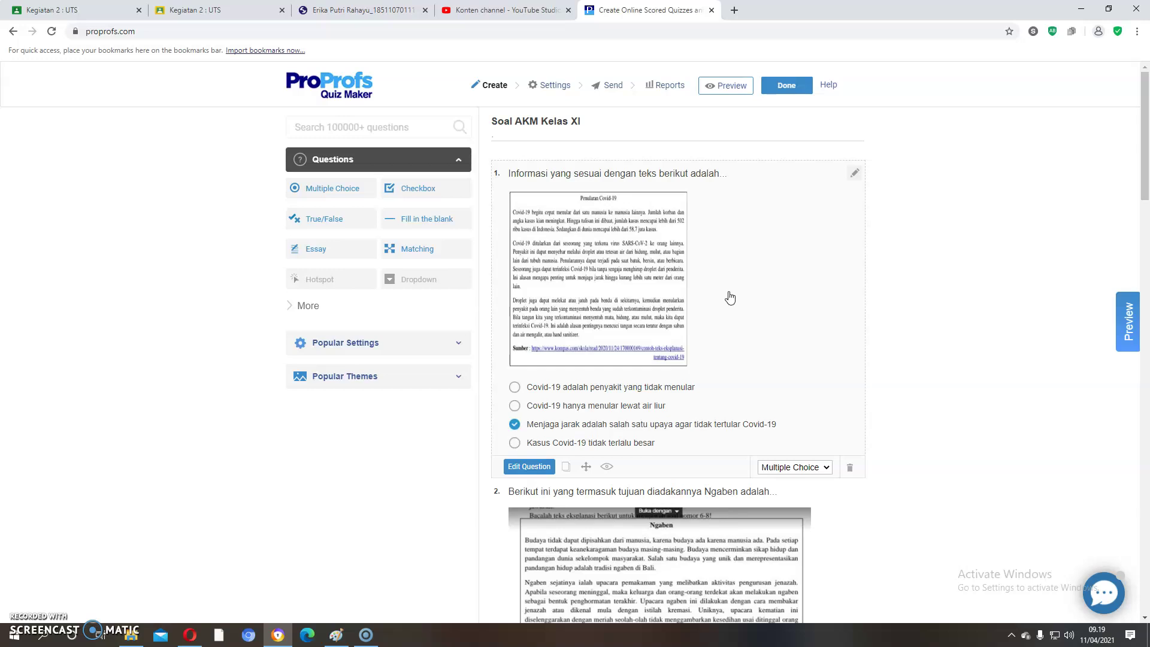
pyautogui.scroll(-10, 695, 452)
pyautogui.scroll(6, 701, 452)
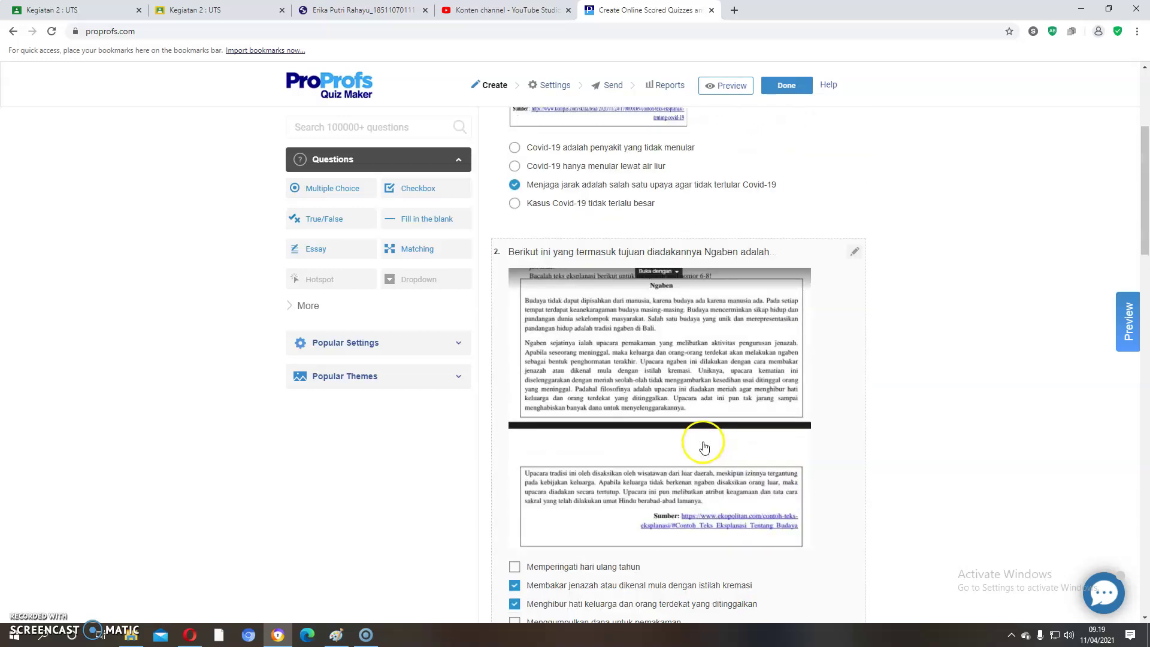
pyautogui.scroll(4, 719, 360)
# Step: Finish with Done and choose Send from the Soal AKM Kelas XI card's menu
pyautogui.click(787, 86)
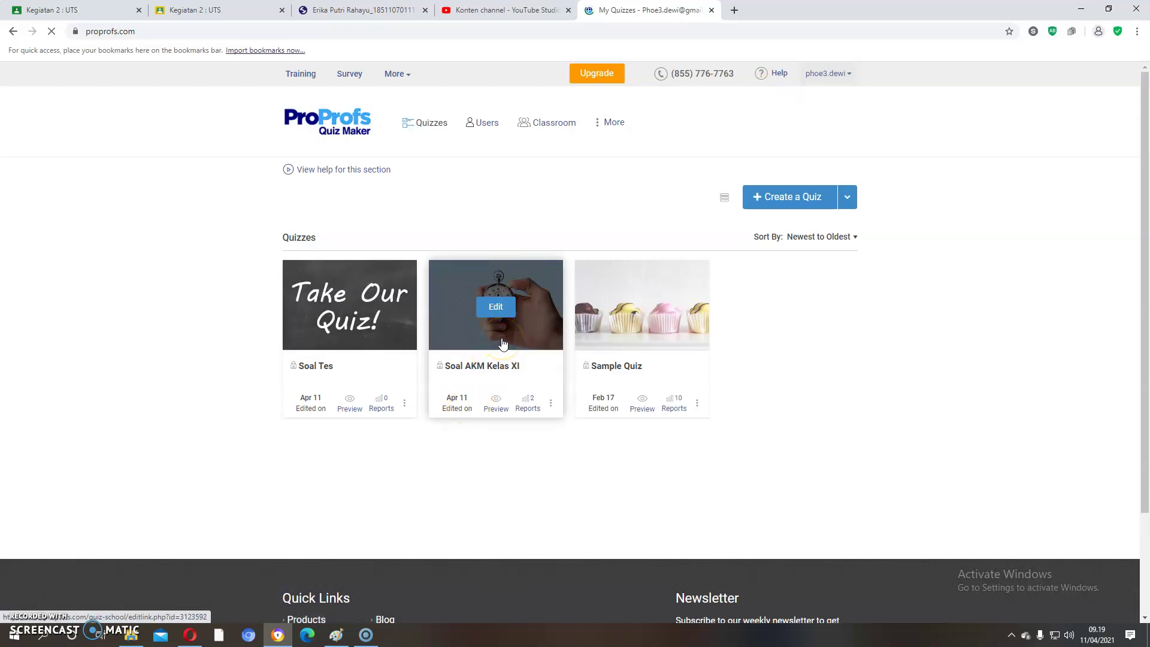
pyautogui.click(552, 404)
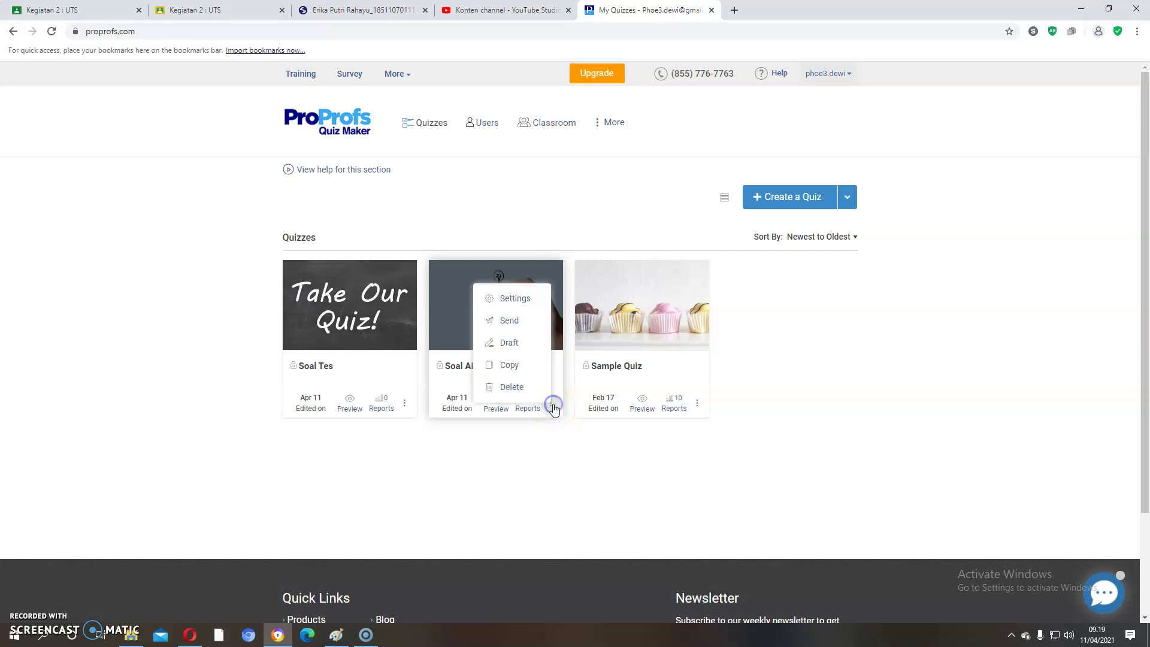
pyautogui.click(513, 322)
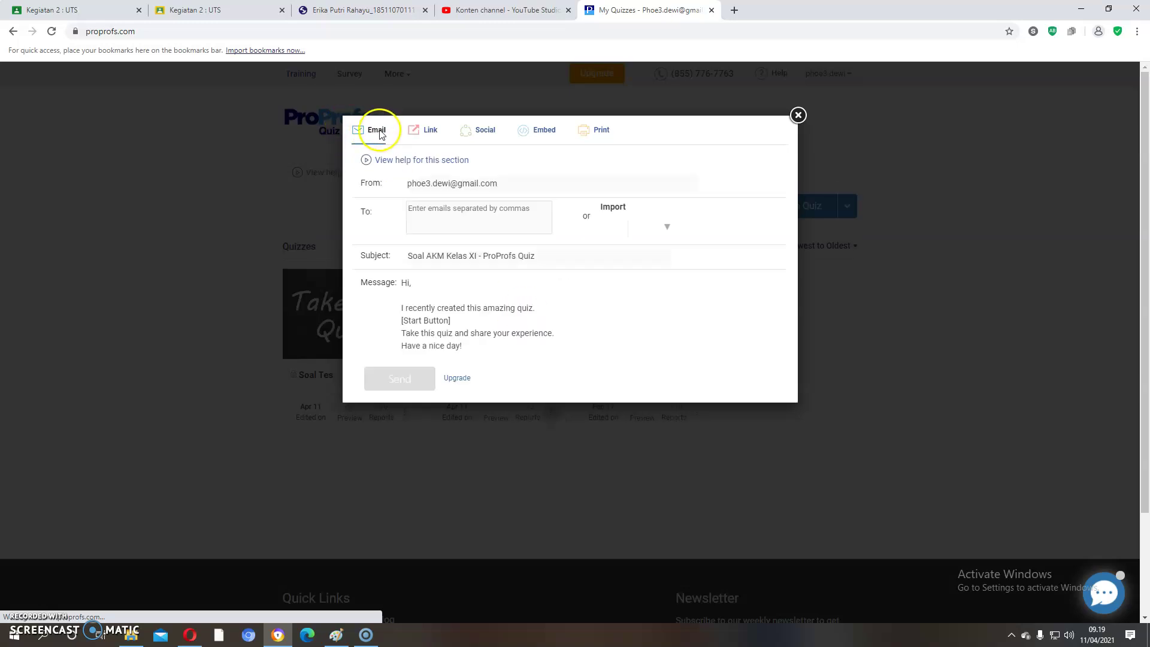
# Step: Switch the share dialog to its Link tab and copy the quiz URL
pyautogui.click(407, 137)
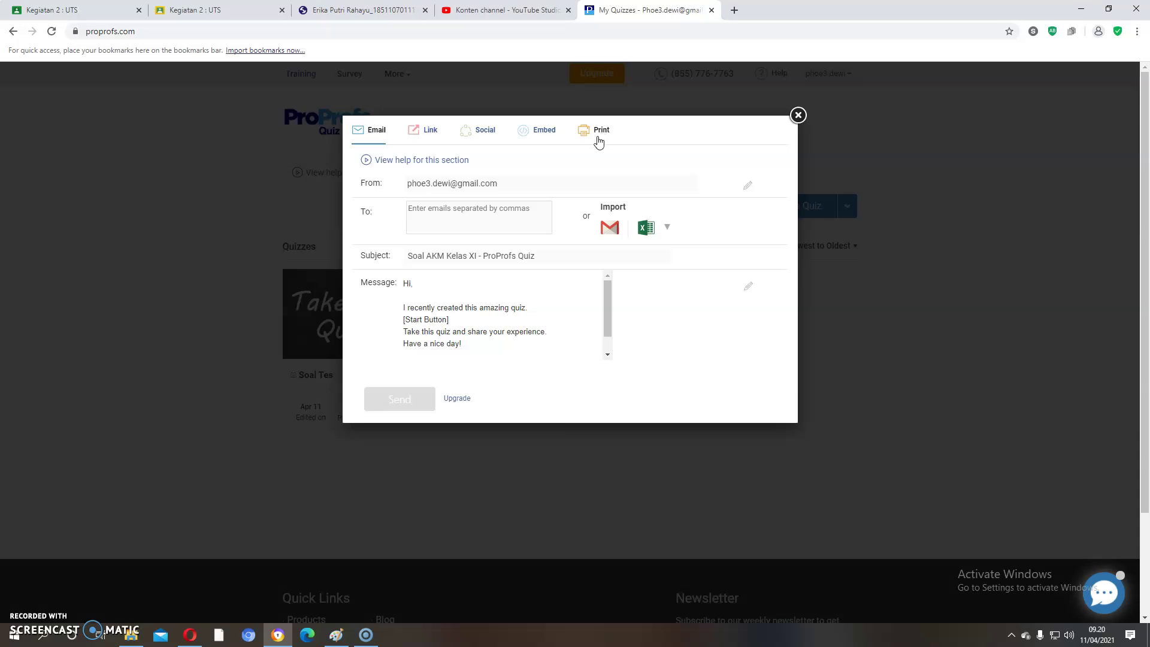
pyautogui.click(603, 145)
pyautogui.click(617, 133)
pyautogui.click(424, 134)
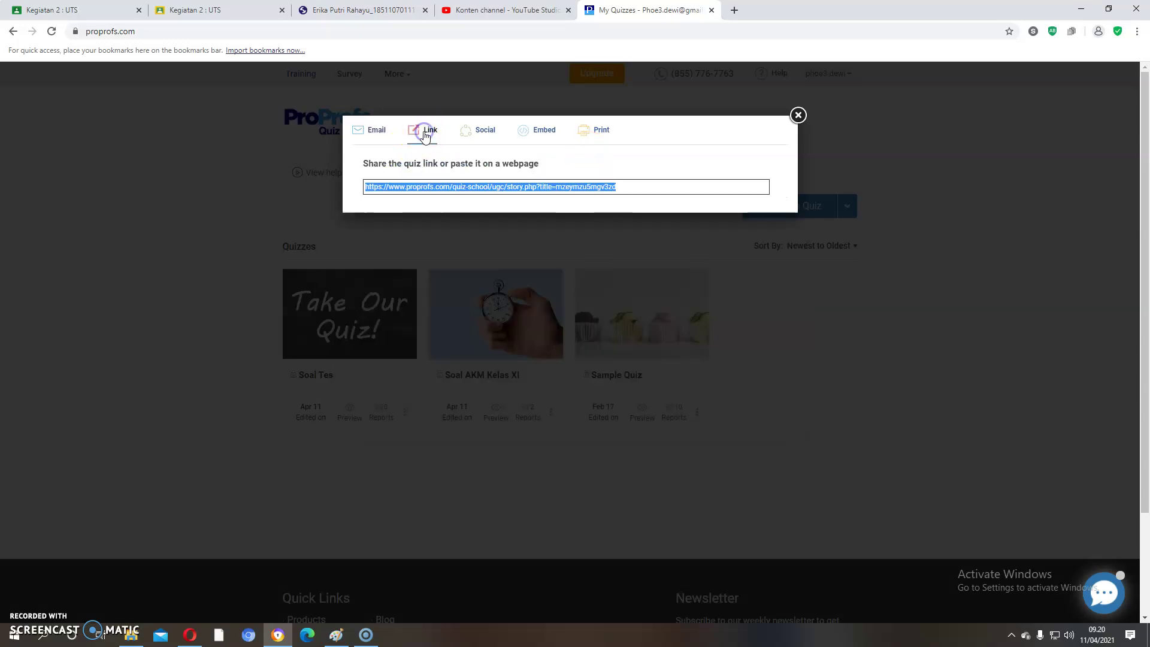
pyautogui.rightClick(422, 190)
pyautogui.click(444, 199)
# Step: Paste the quiz link into a new Opera tab and start Soal Akm Kelas Xi
pyautogui.click(190, 634)
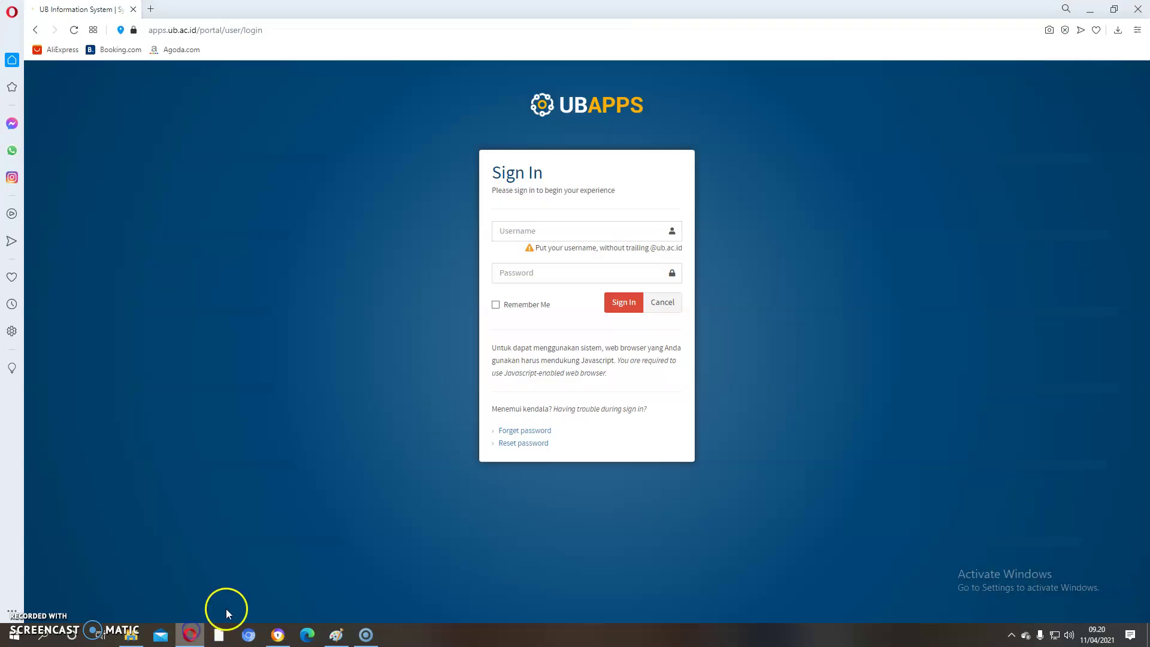
pyautogui.click(150, 8)
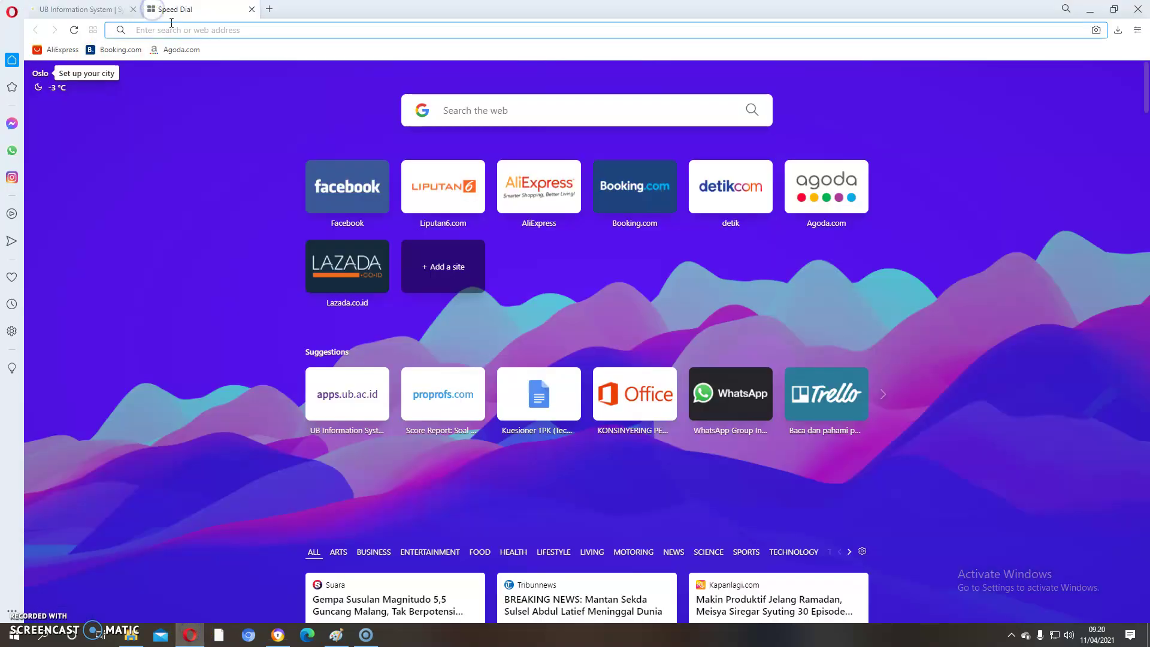
pyautogui.rightClick(171, 30)
pyautogui.click(189, 102)
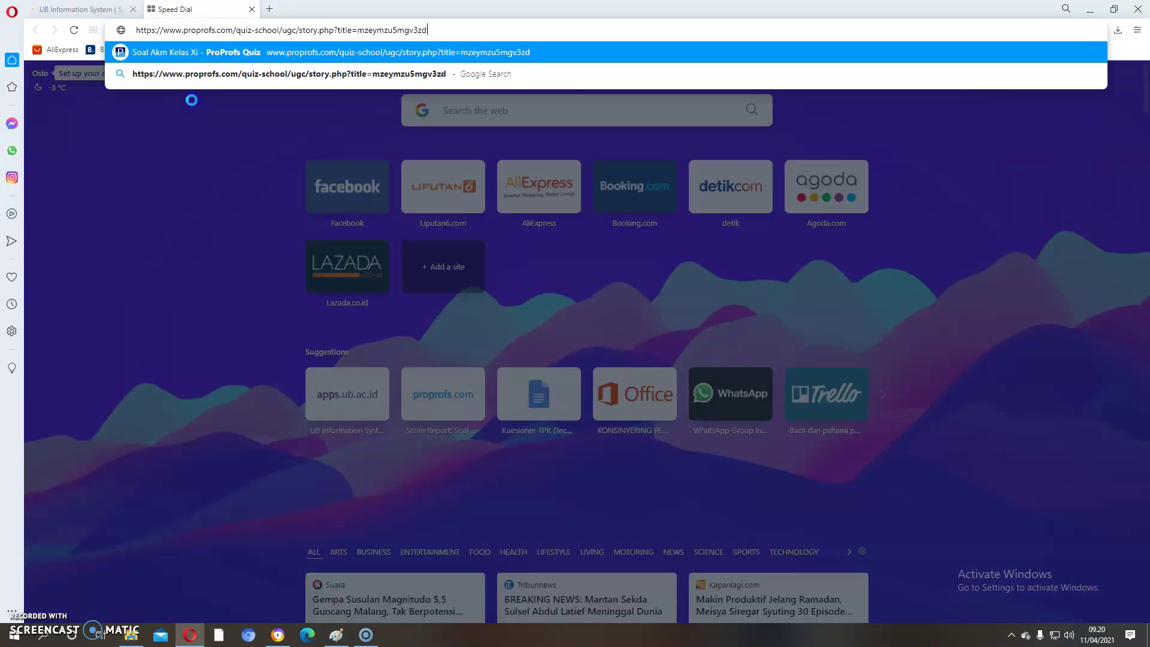
pyautogui.press('Return')
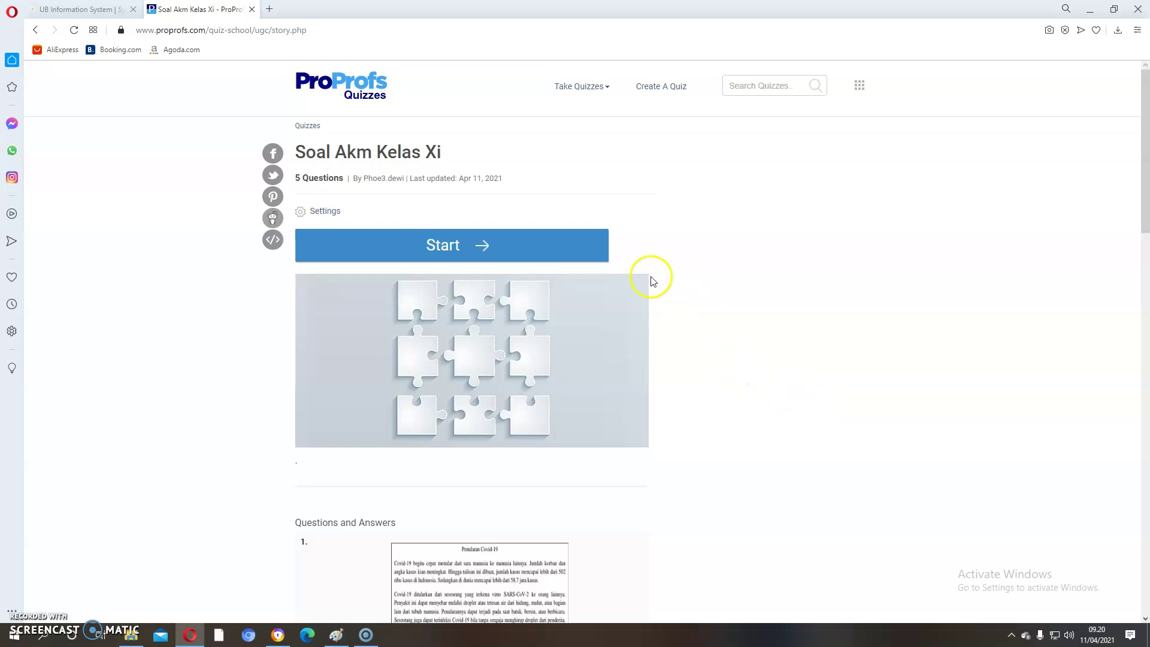
pyautogui.click(441, 245)
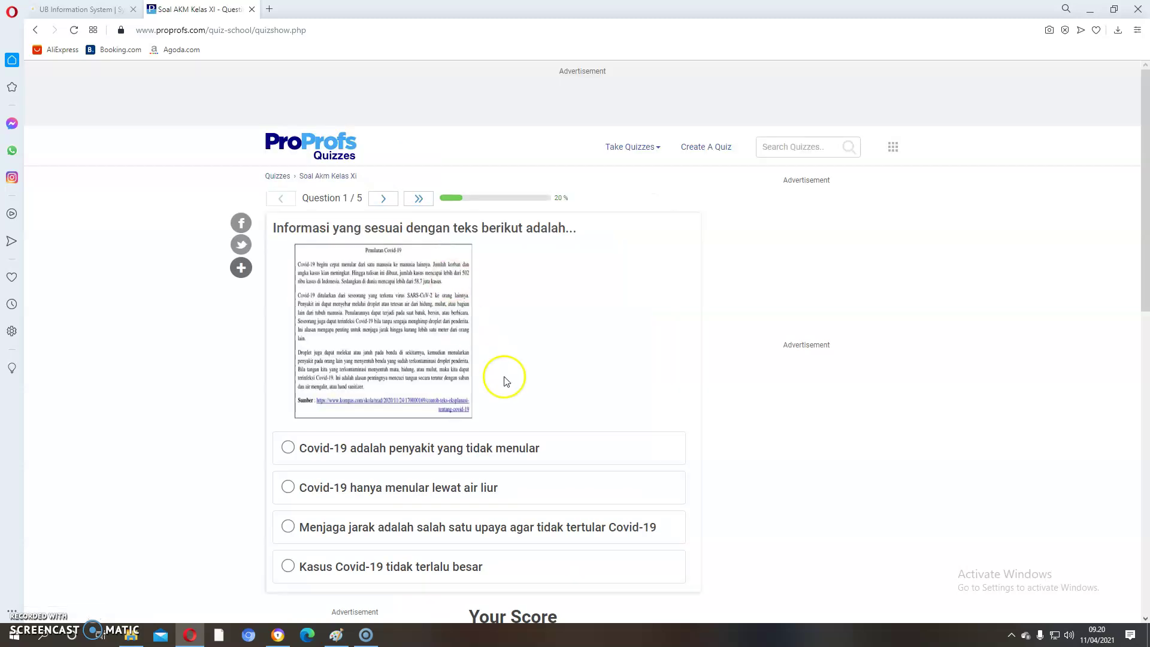
# Step: Answer question 1 with 'Menjaga jarak', submit it and move on to question 2
pyautogui.click(289, 528)
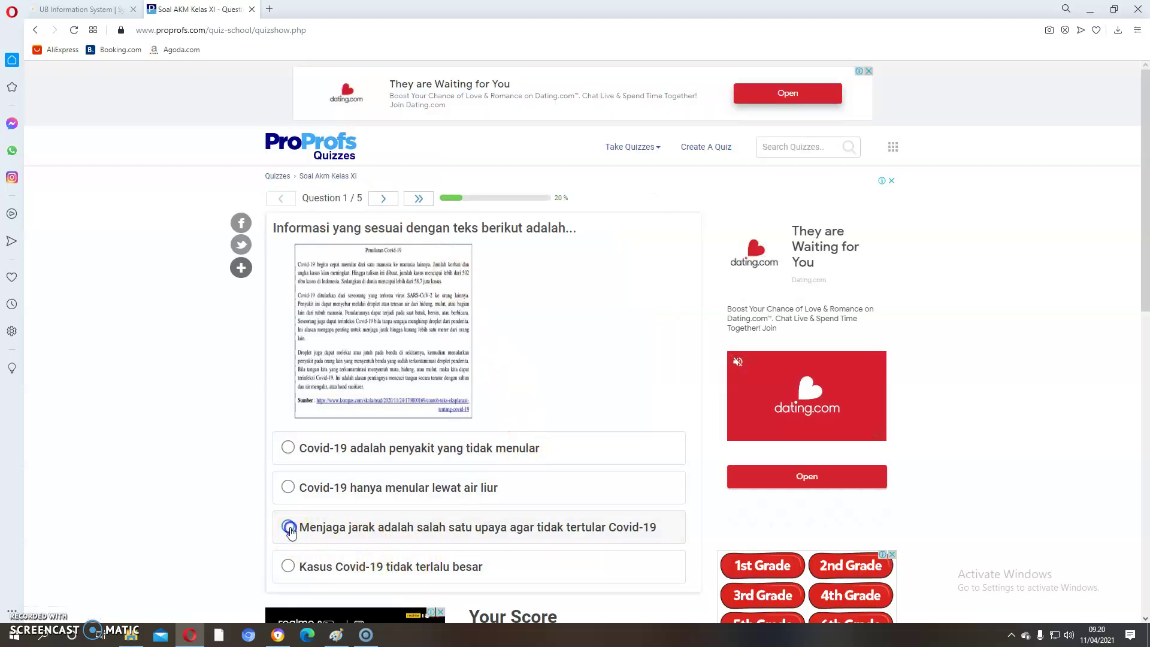
pyautogui.scroll(-7, 559, 519)
pyautogui.scroll(2, 426, 219)
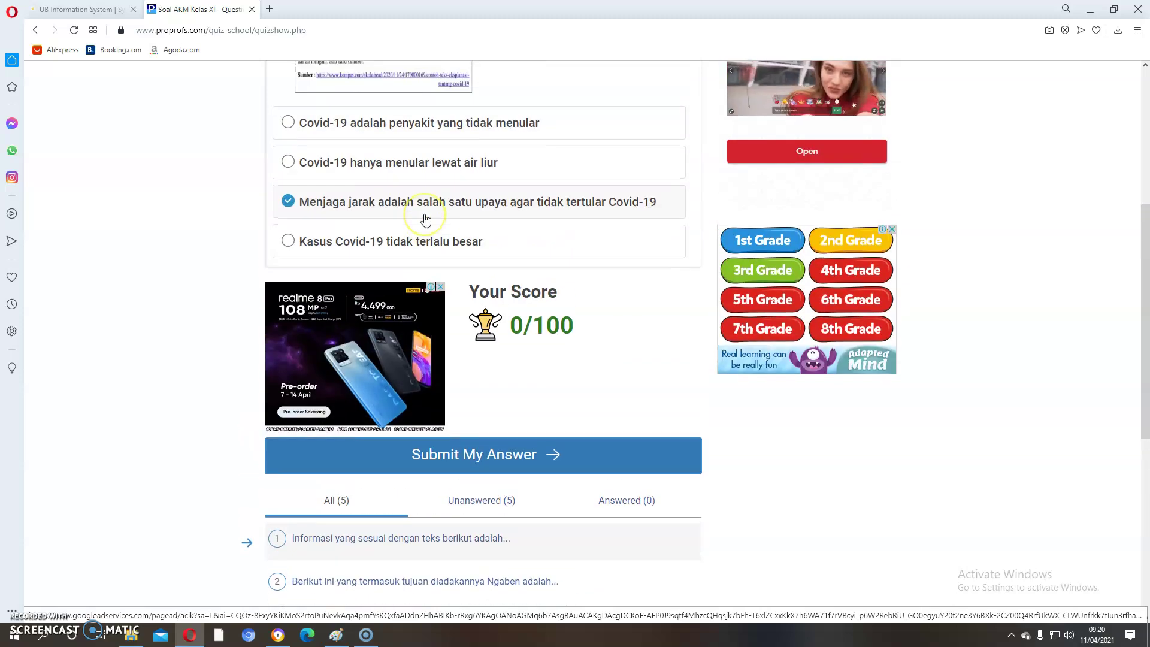
pyautogui.scroll(4, 426, 219)
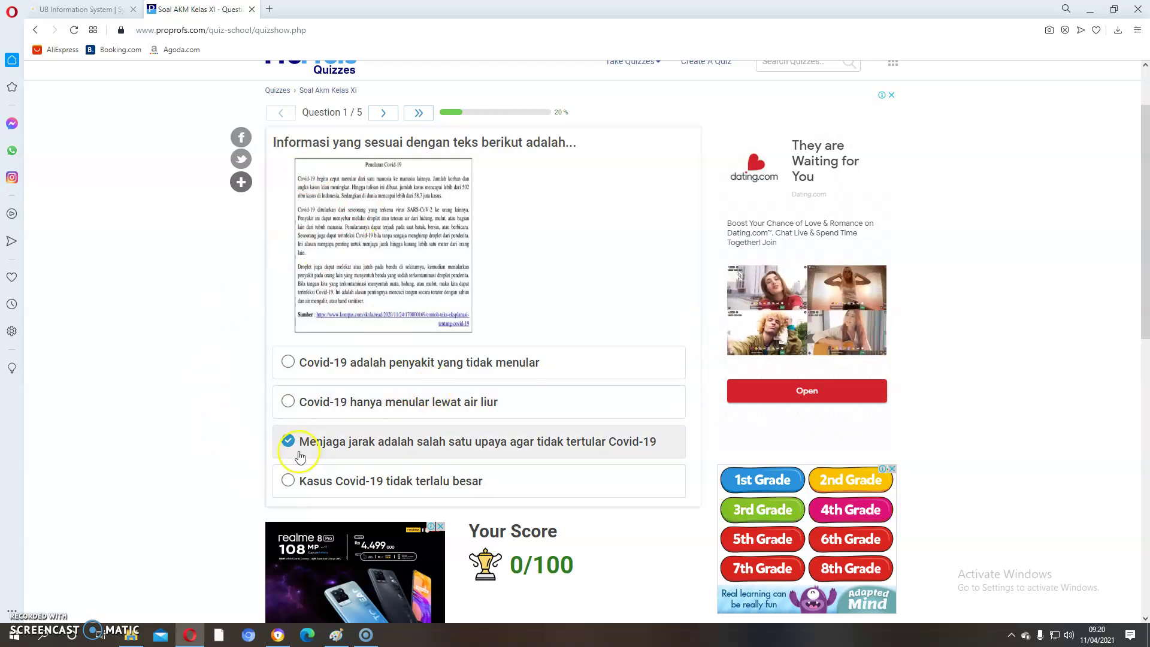
pyautogui.scroll(-2, 479, 468)
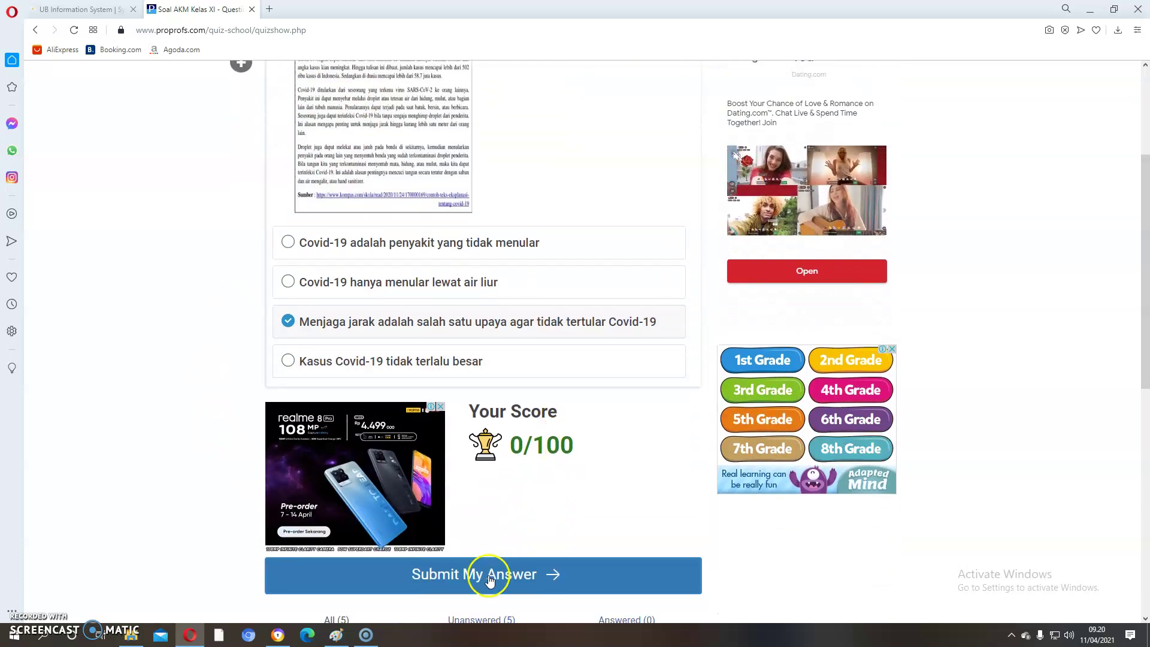
pyautogui.click(473, 578)
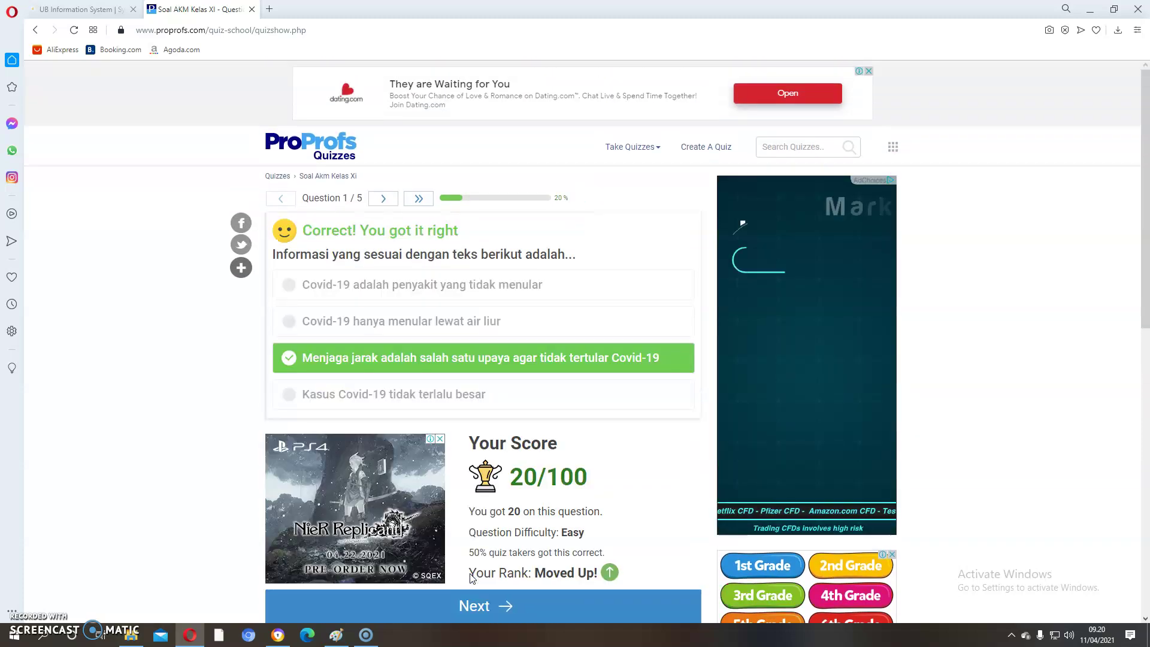
pyautogui.scroll(-1, 610, 511)
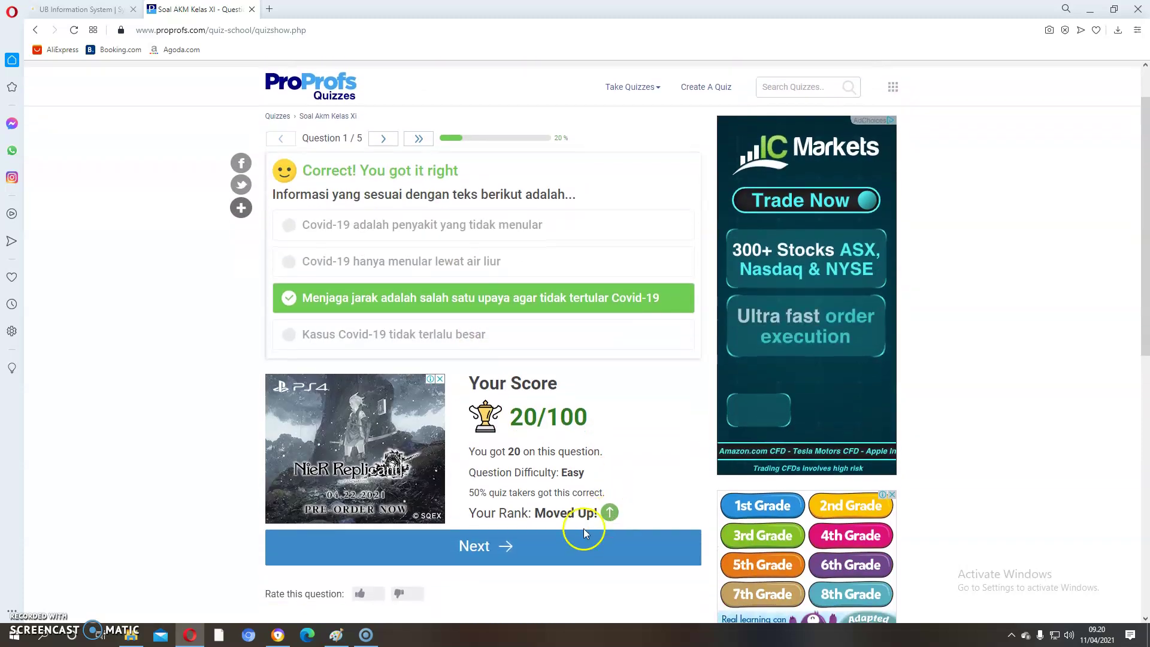
pyautogui.click(584, 532)
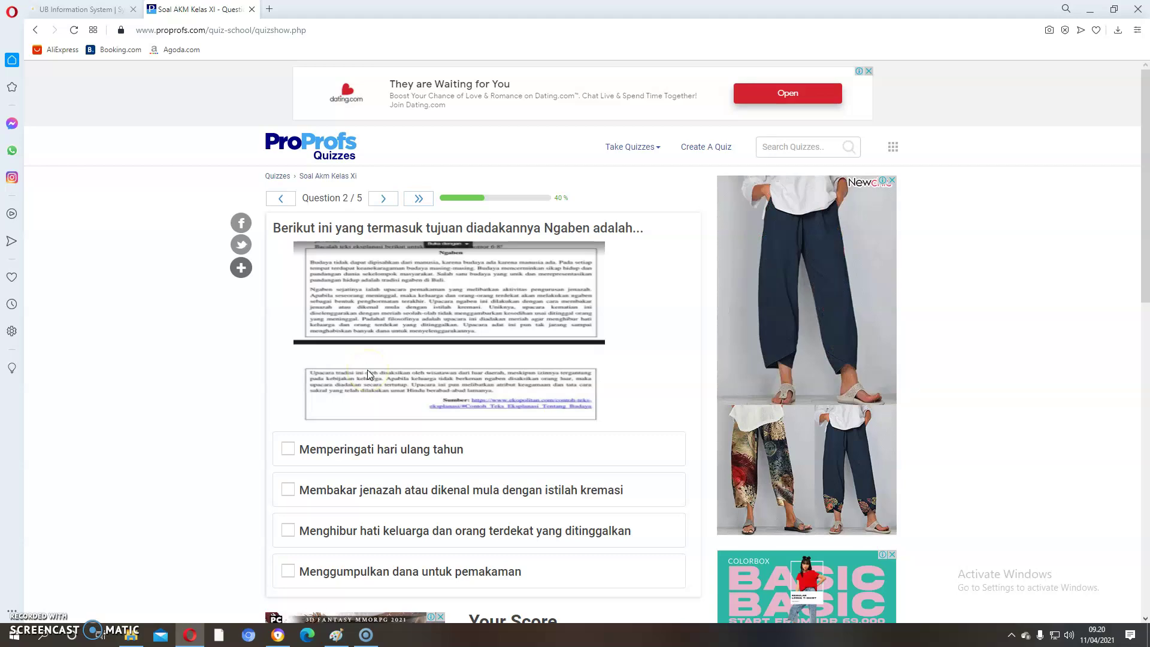
# Step: Tick the two correct cremation answers for the Ngaben question, submit, and continue
pyautogui.click(288, 490)
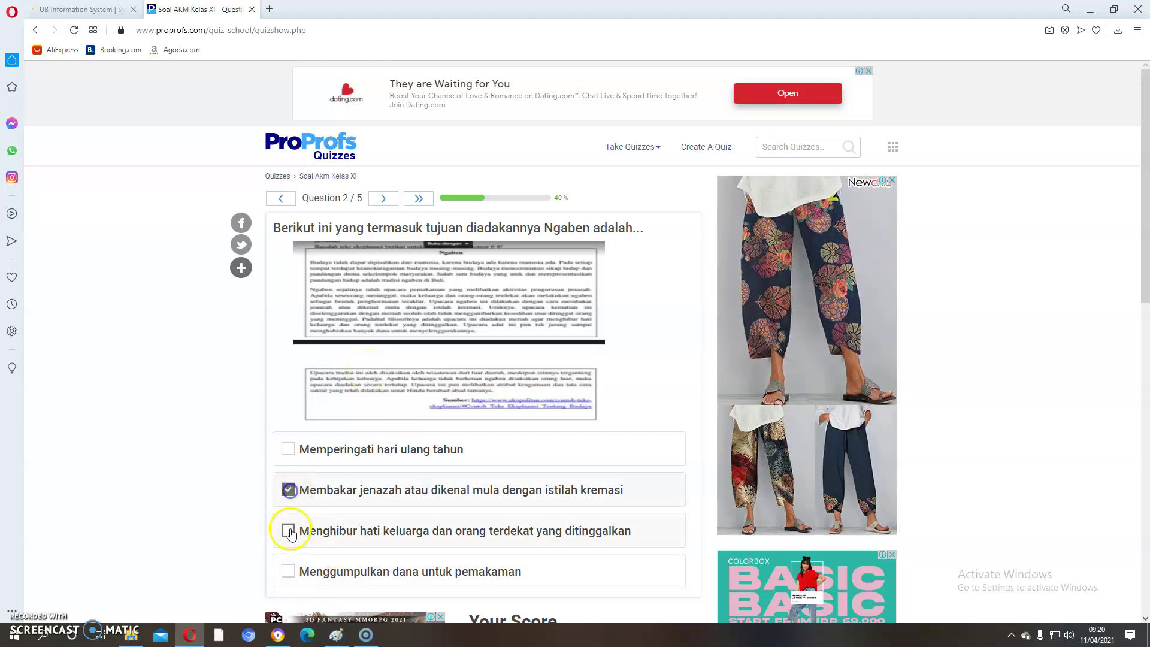
pyautogui.scroll(-2, 527, 572)
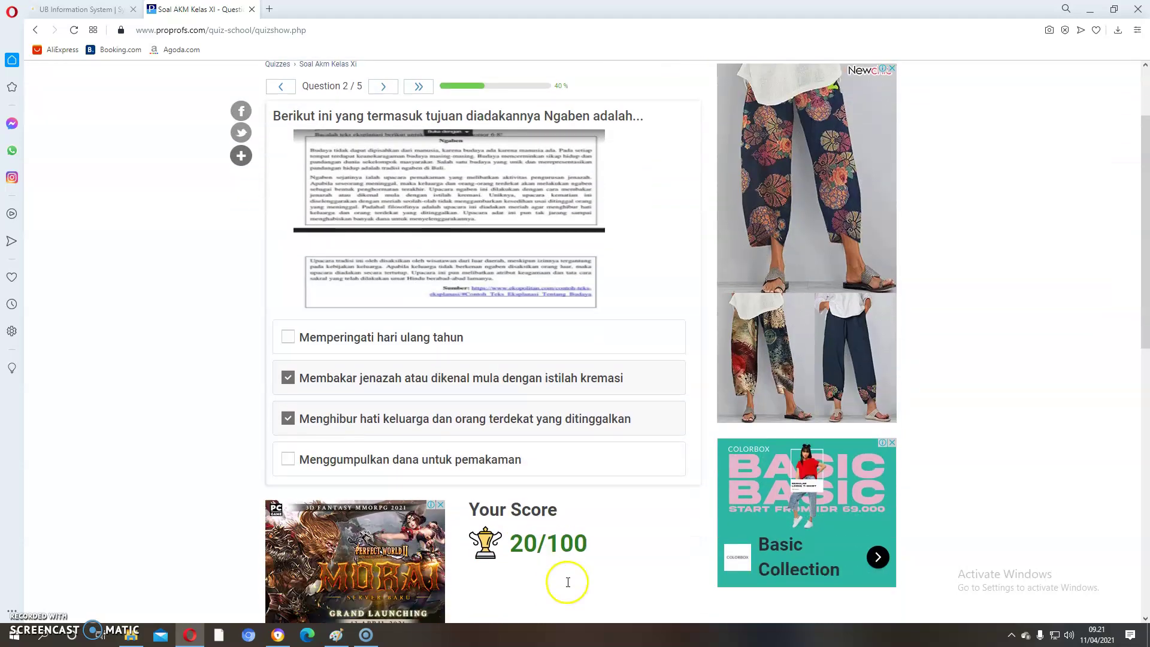
pyautogui.scroll(-2, 570, 563)
pyautogui.click(557, 543)
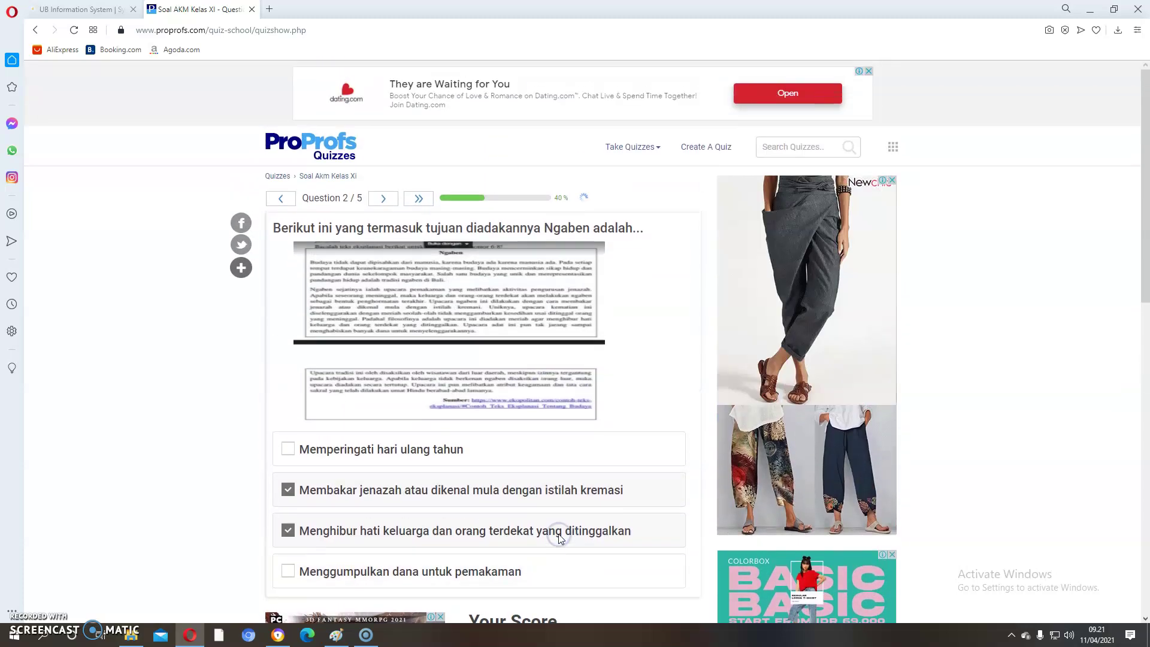
pyautogui.click(530, 606)
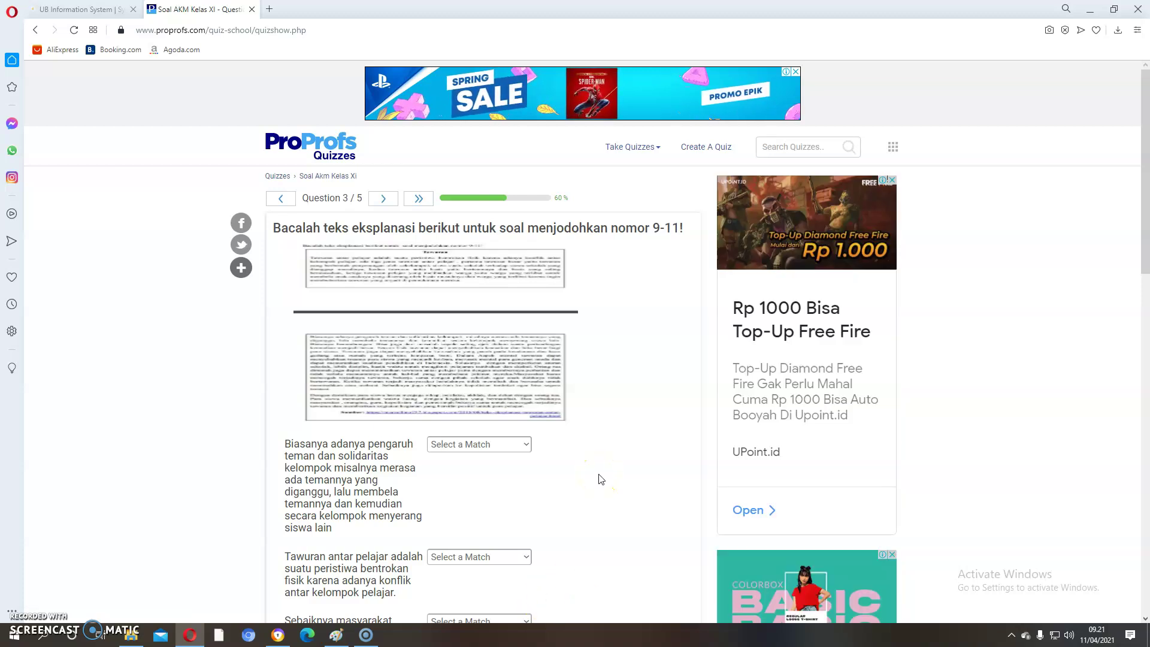
# Step: Match the first three statements with Informasi, Amanat and Solusi
pyautogui.scroll(-1, 601, 480)
pyautogui.scroll(-1, 601, 480)
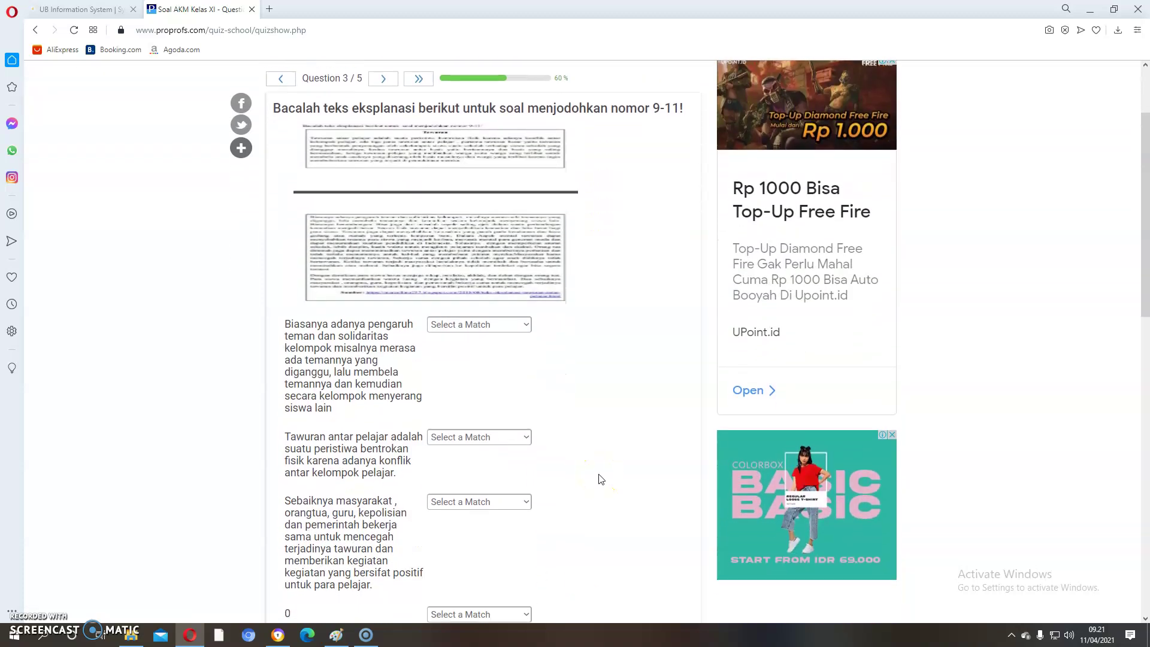
pyautogui.scroll(-2, 601, 479)
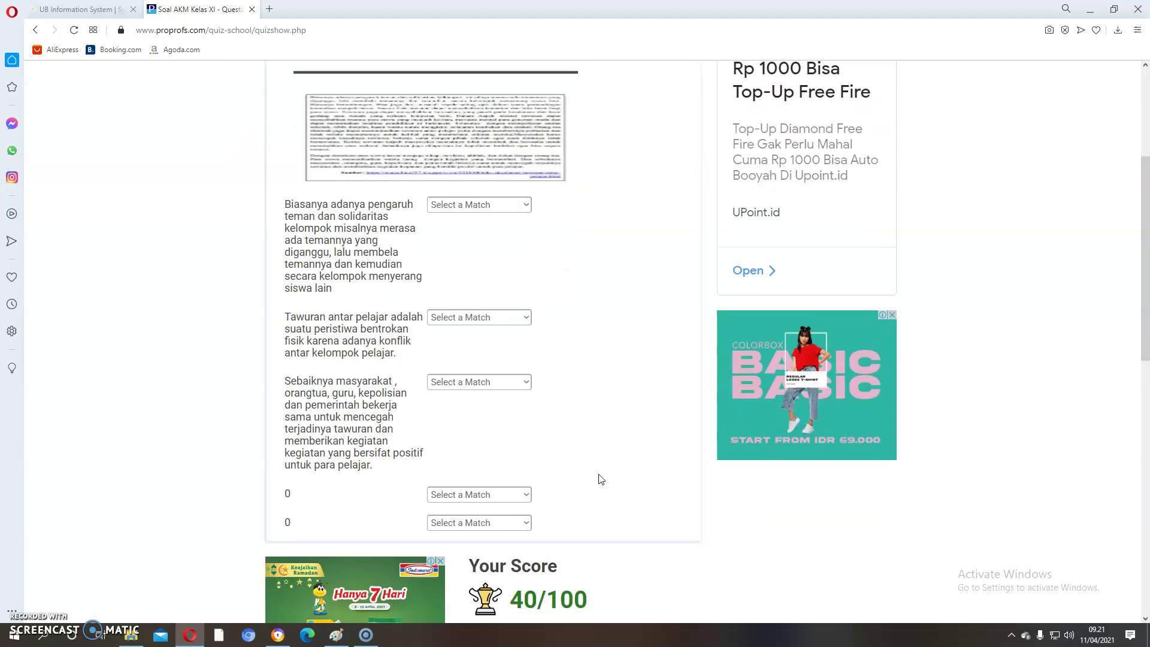
pyautogui.click(523, 204)
pyautogui.click(506, 267)
pyautogui.click(522, 316)
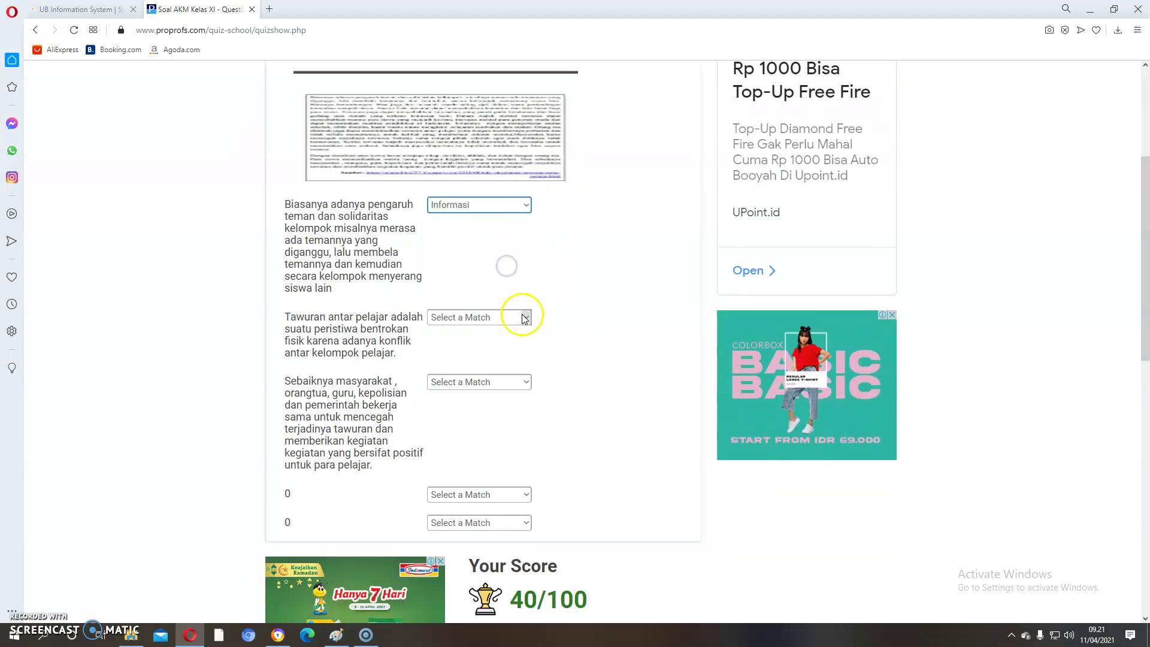
pyautogui.click(515, 353)
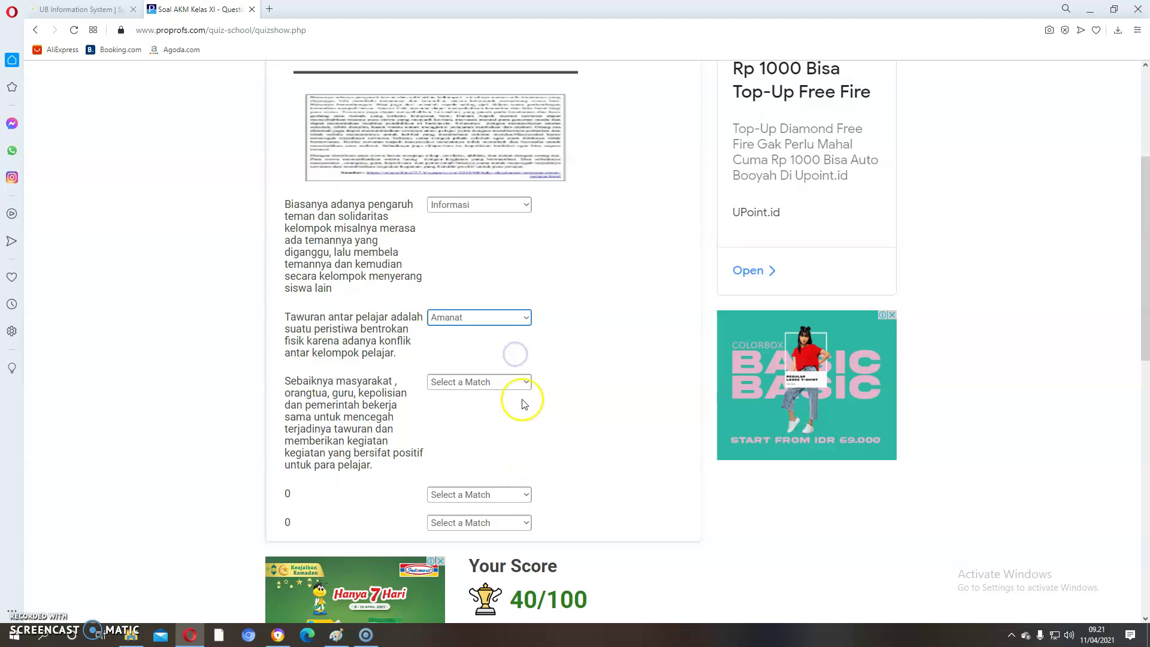
pyautogui.click(523, 382)
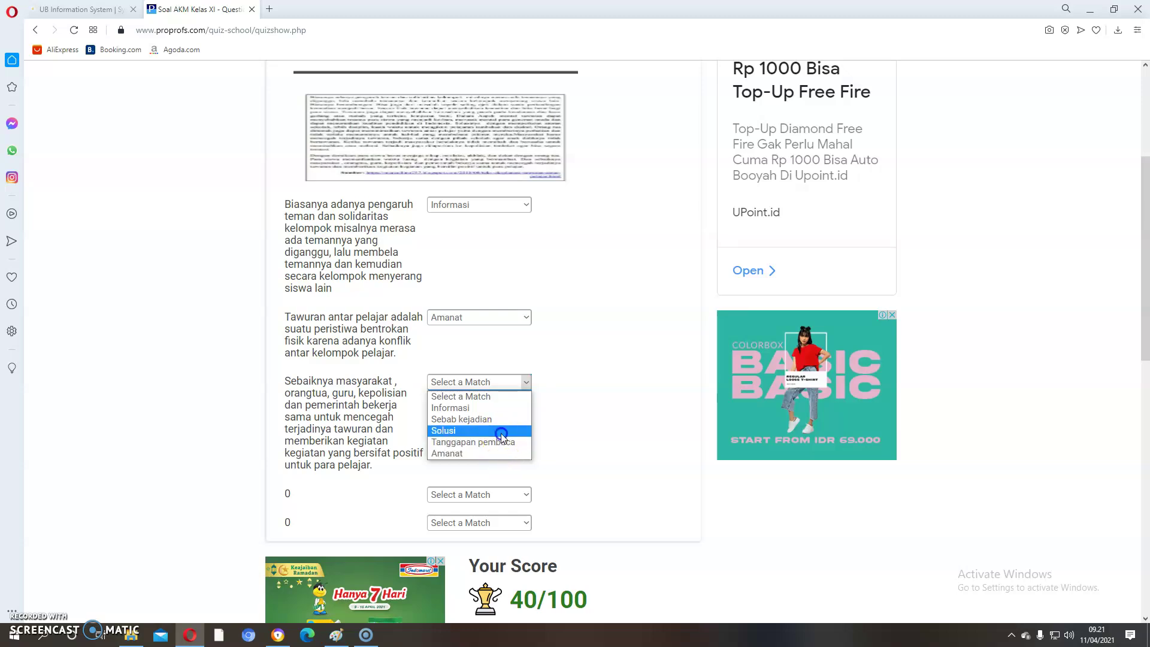
pyautogui.click(501, 432)
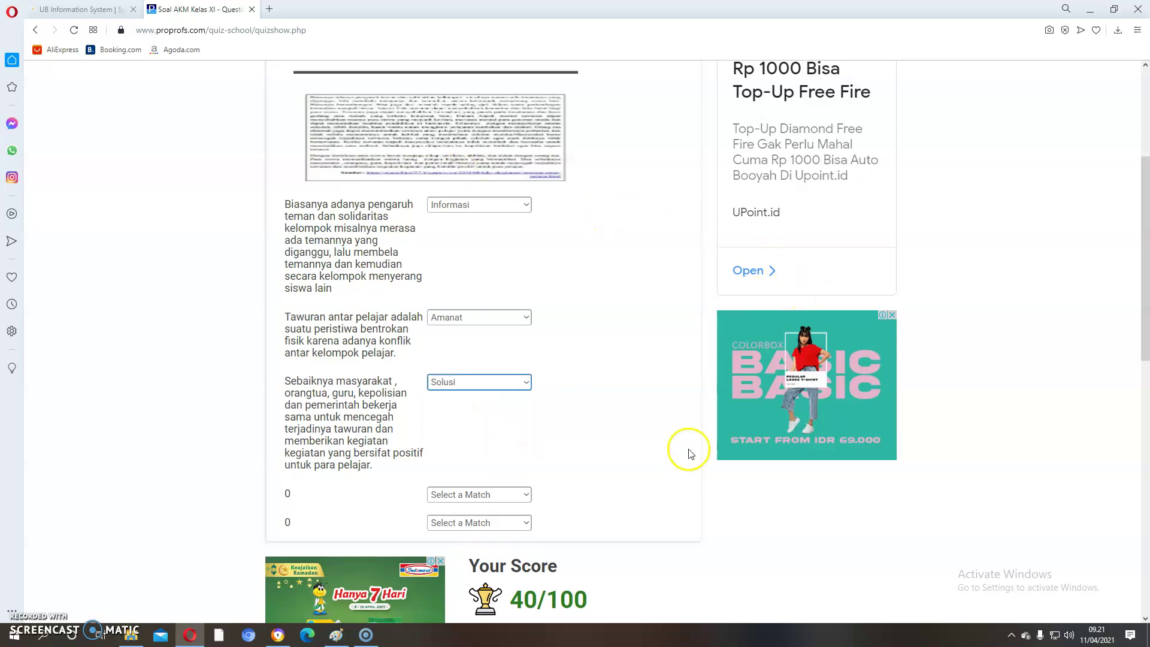
# Step: Submit the question 3 matches, scoring 1 of 5, and go on to question 4
pyautogui.scroll(-1, 678, 457)
pyautogui.scroll(-1, 679, 457)
pyautogui.click(513, 609)
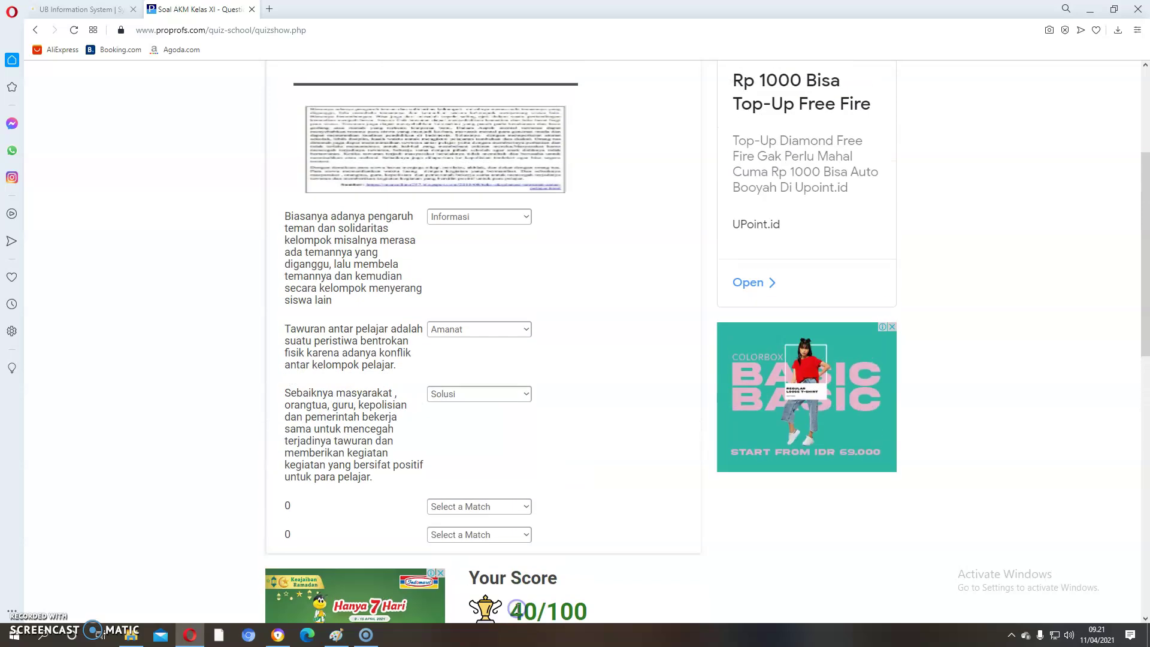
pyautogui.click(419, 285)
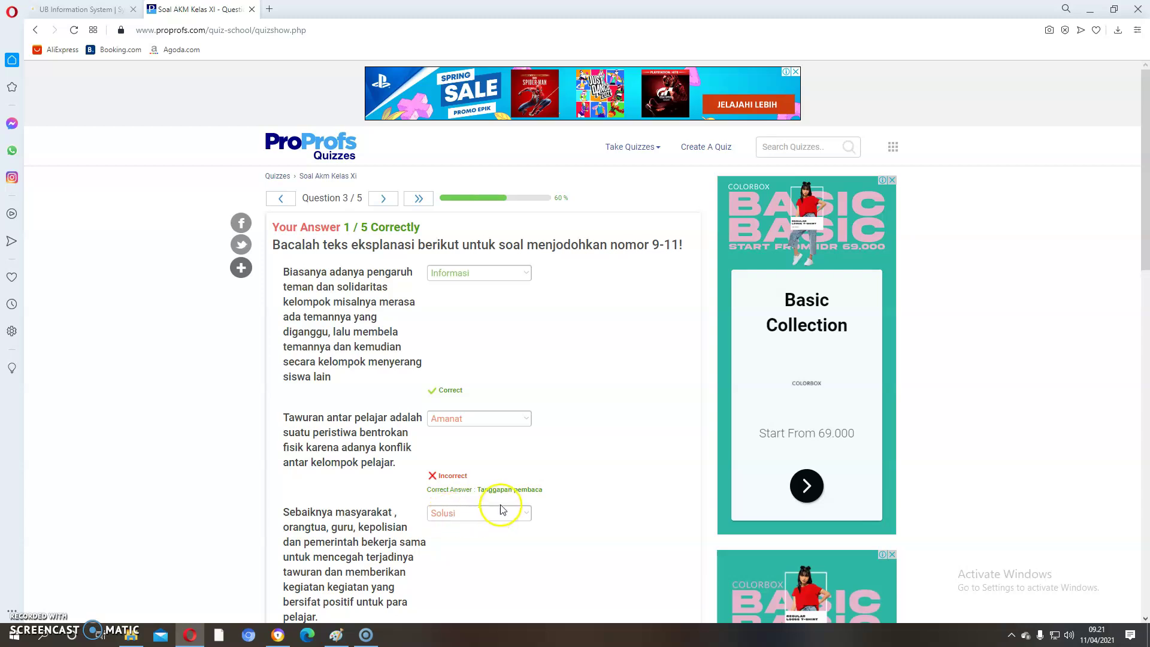
pyautogui.scroll(-1, 572, 495)
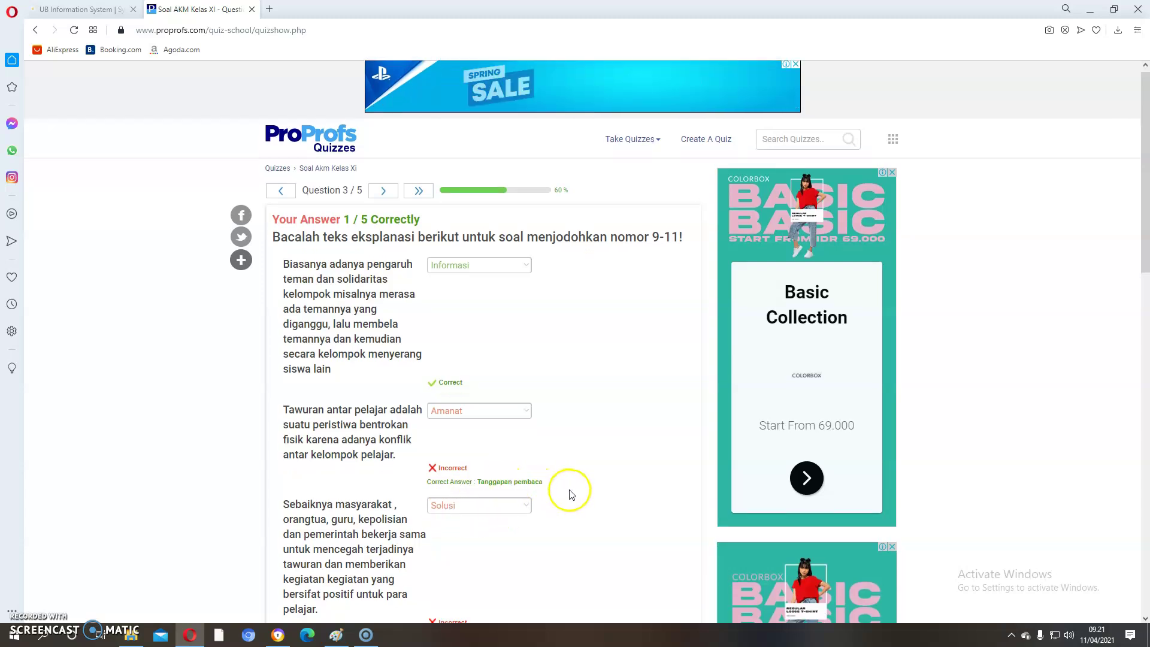
pyautogui.scroll(-5, 572, 495)
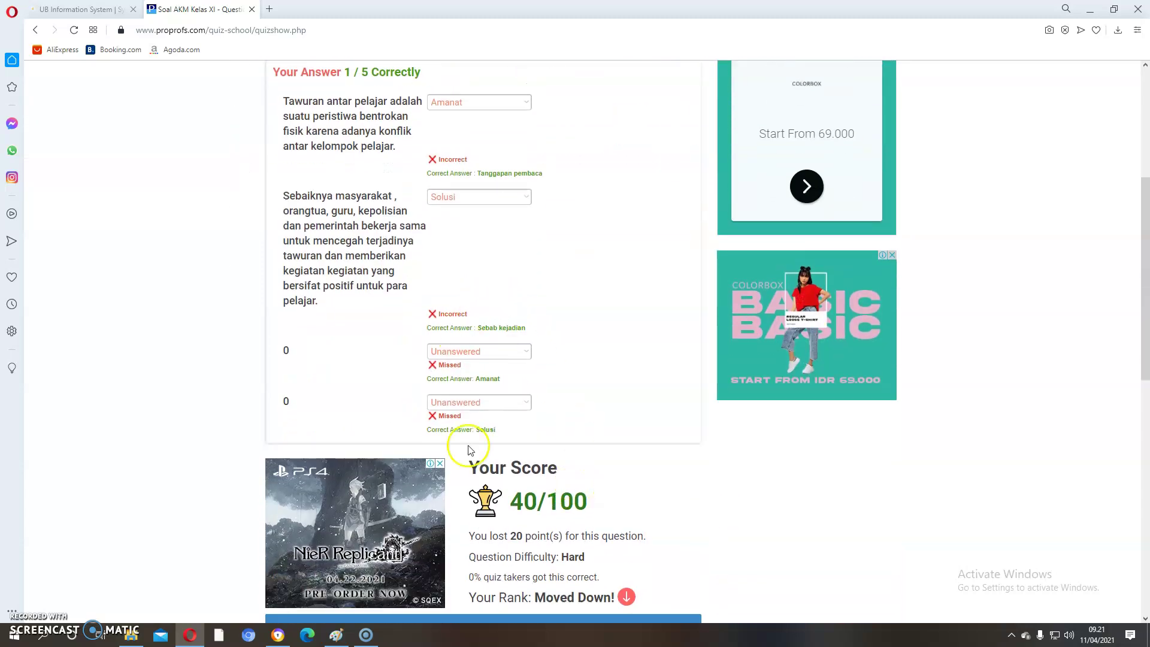
pyautogui.scroll(-2, 514, 442)
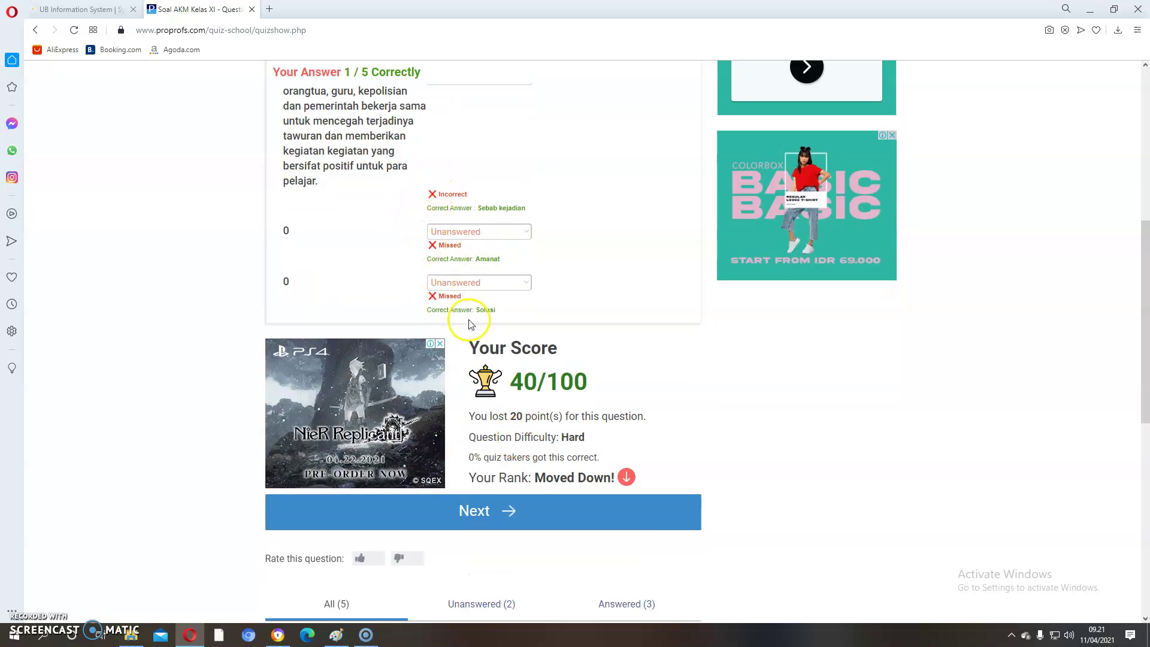
pyautogui.click(535, 511)
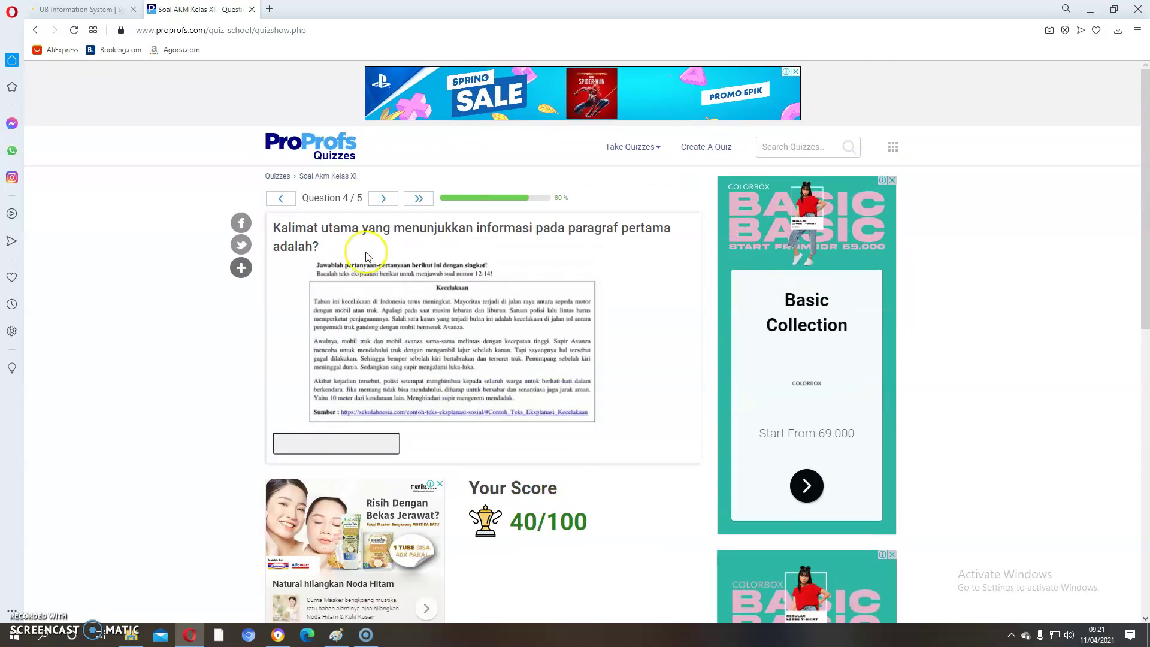
# Step: Submit 'Tahun ini kecelakaan di Indonesia terus meningkat' for question 4, then advance to question 5
pyautogui.click(303, 441)
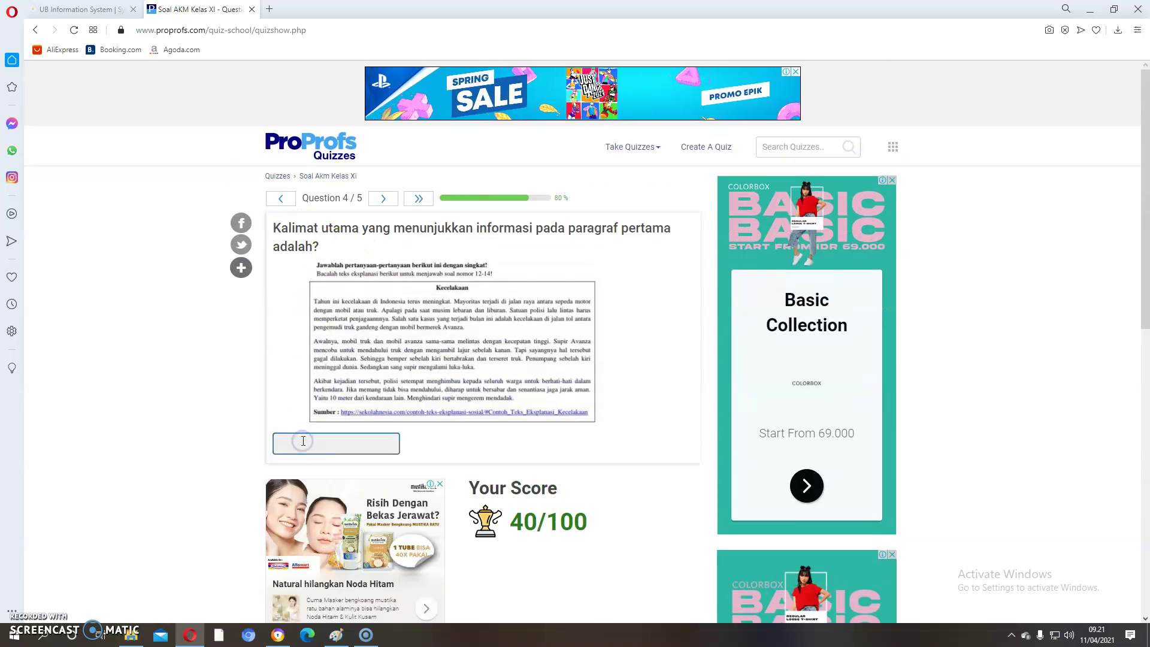
pyautogui.write('Tahun')
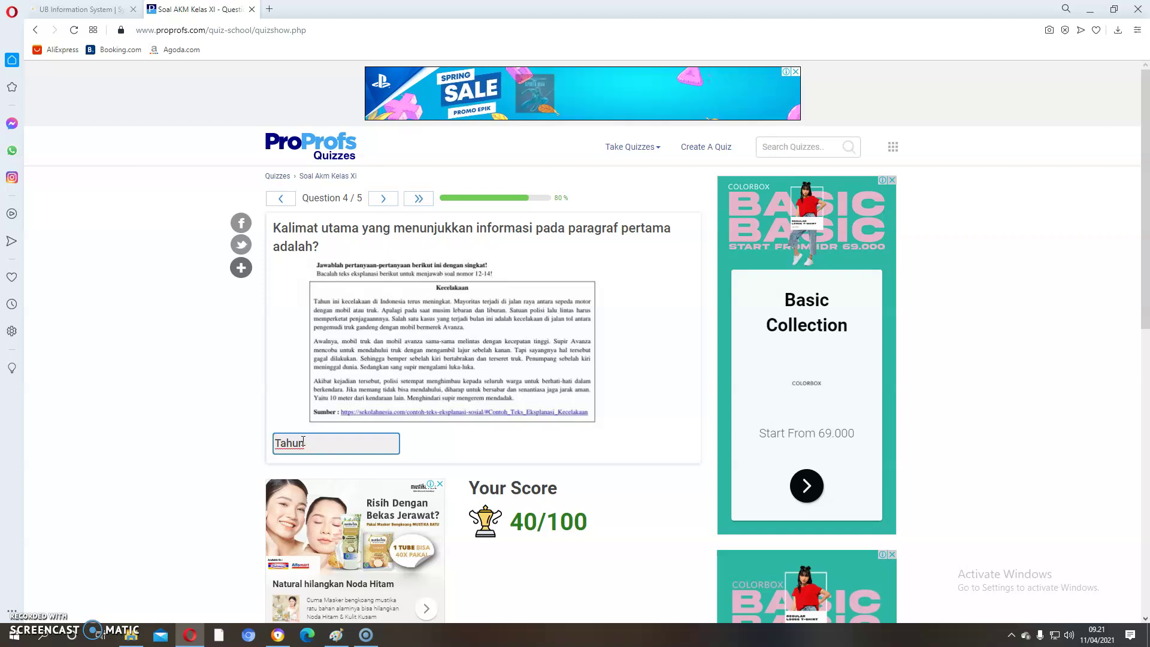
pyautogui.write(' ini')
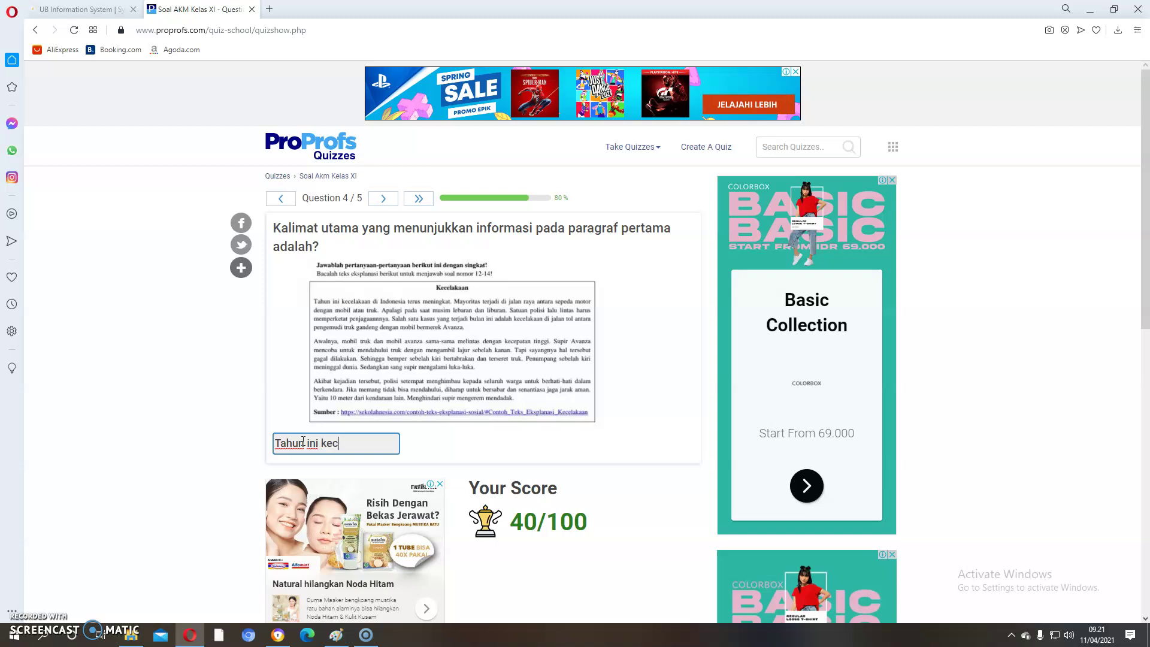
pyautogui.write(' kecelakaan di Indoesia')
pyautogui.press('BackSpace')
pyautogui.press('BackSpace')
pyautogui.press('BackSpace')
pyautogui.write('nesia')
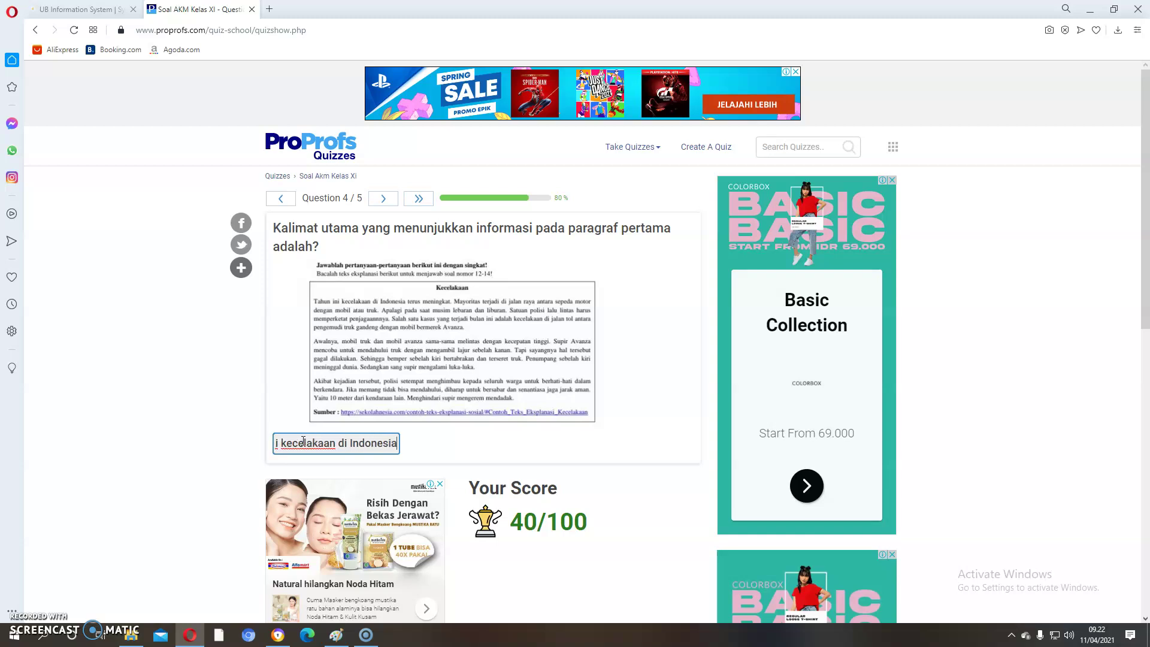
pyautogui.write(' terus meningkat')
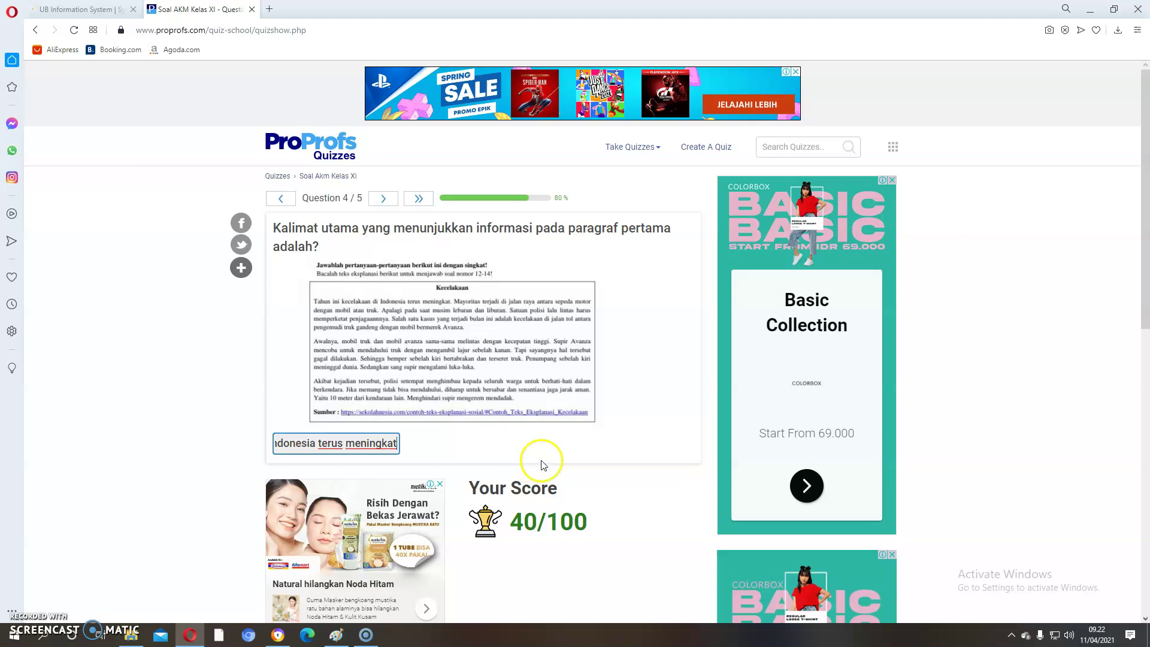
pyautogui.scroll(-1, 542, 465)
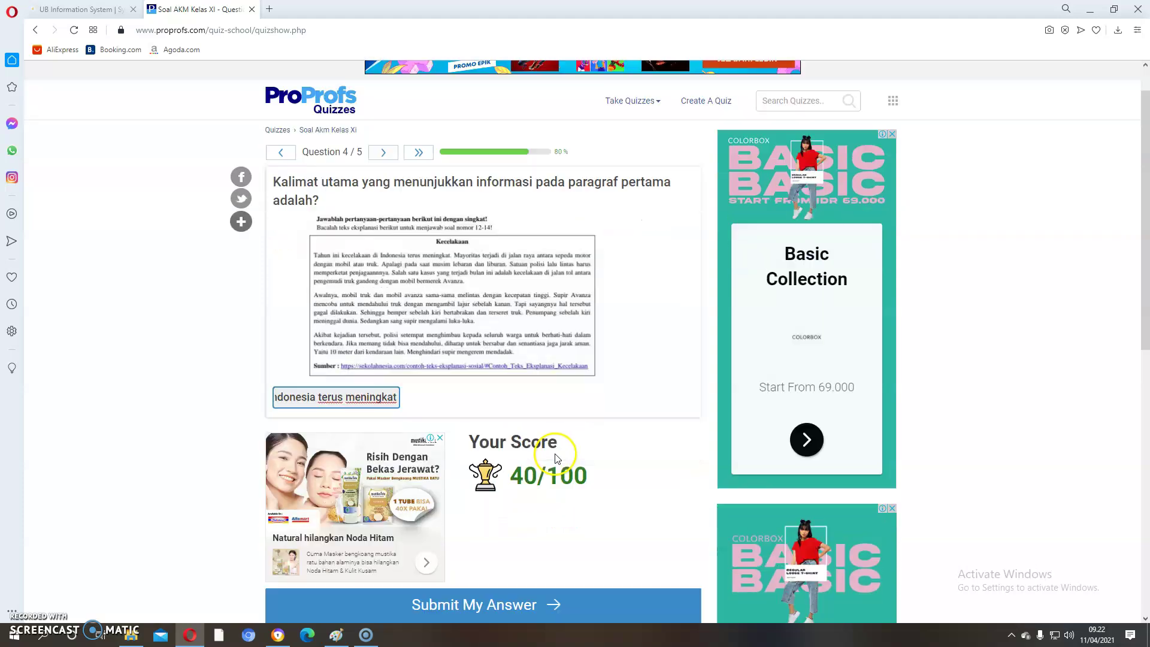
pyautogui.click(521, 588)
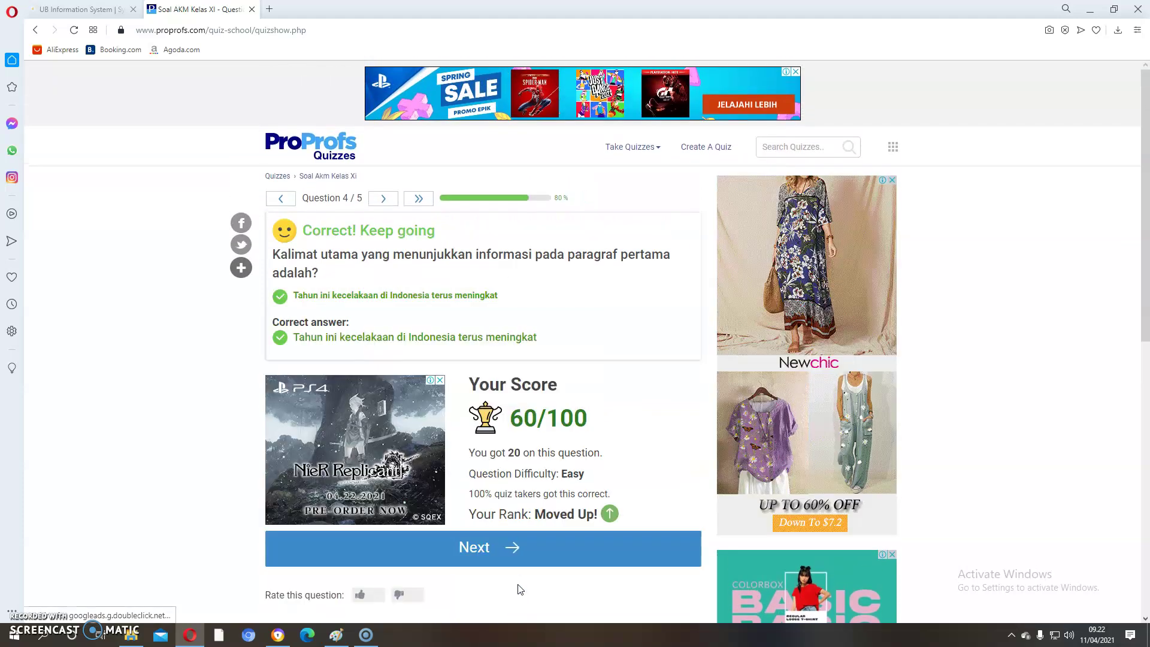
pyautogui.click(500, 548)
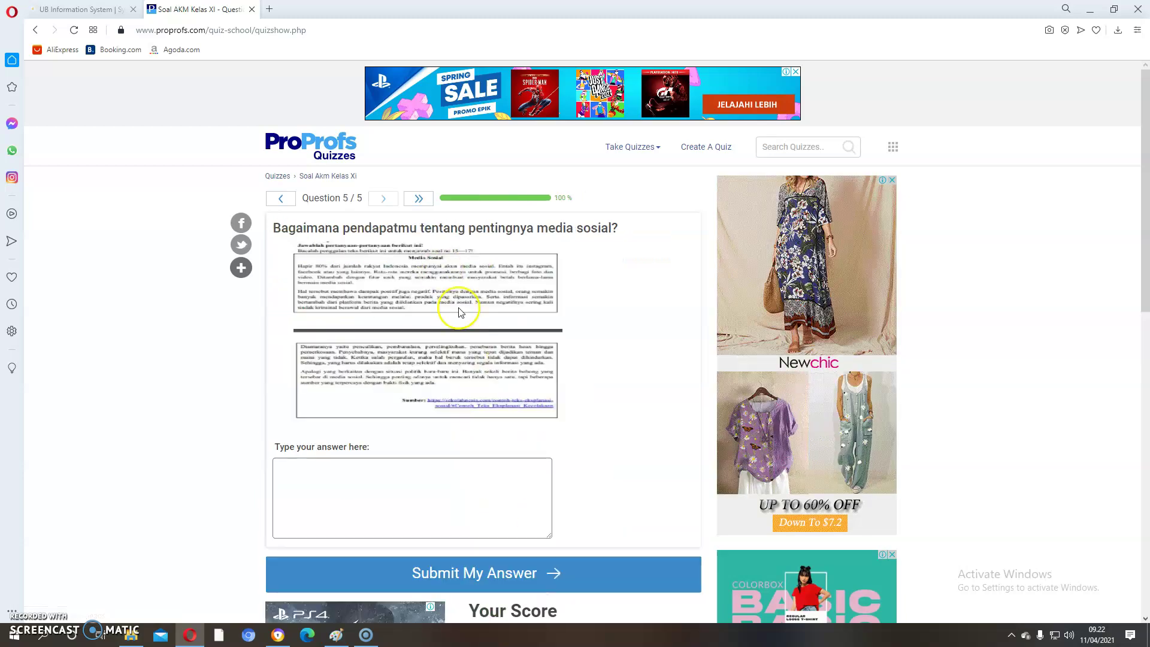
# Step: Submit 'Media sosial harus digunakan secara bijak agar dapat memeroleh banyak informasi.' as the question 5 answer
pyautogui.click(443, 491)
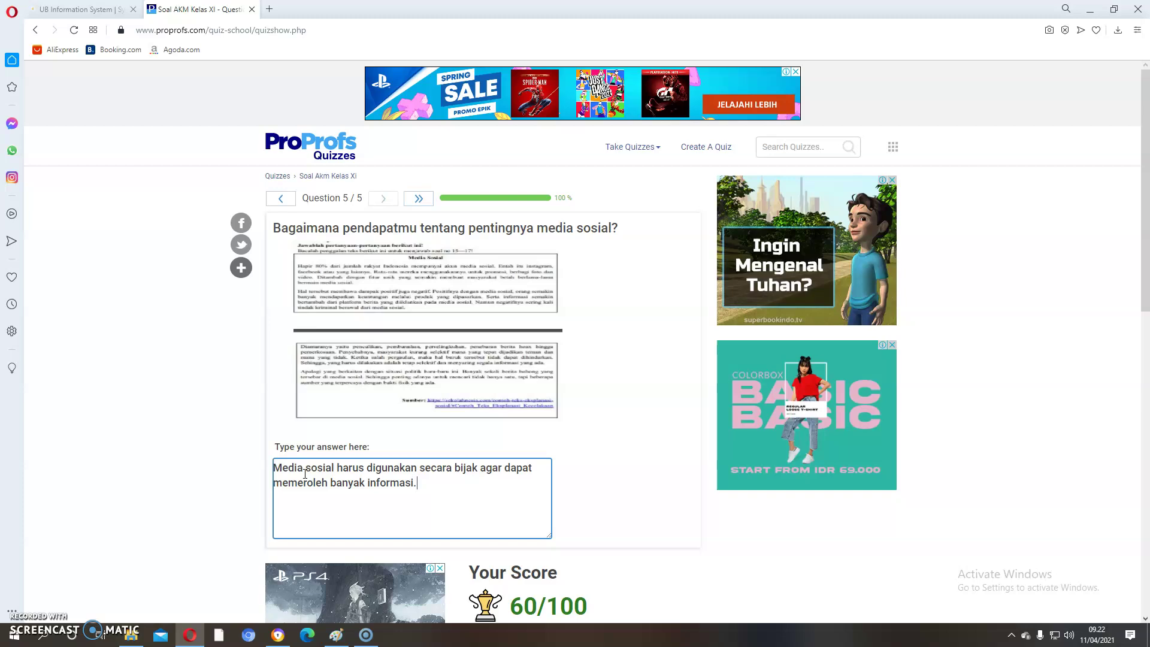
pyautogui.scroll(-2, 388, 484)
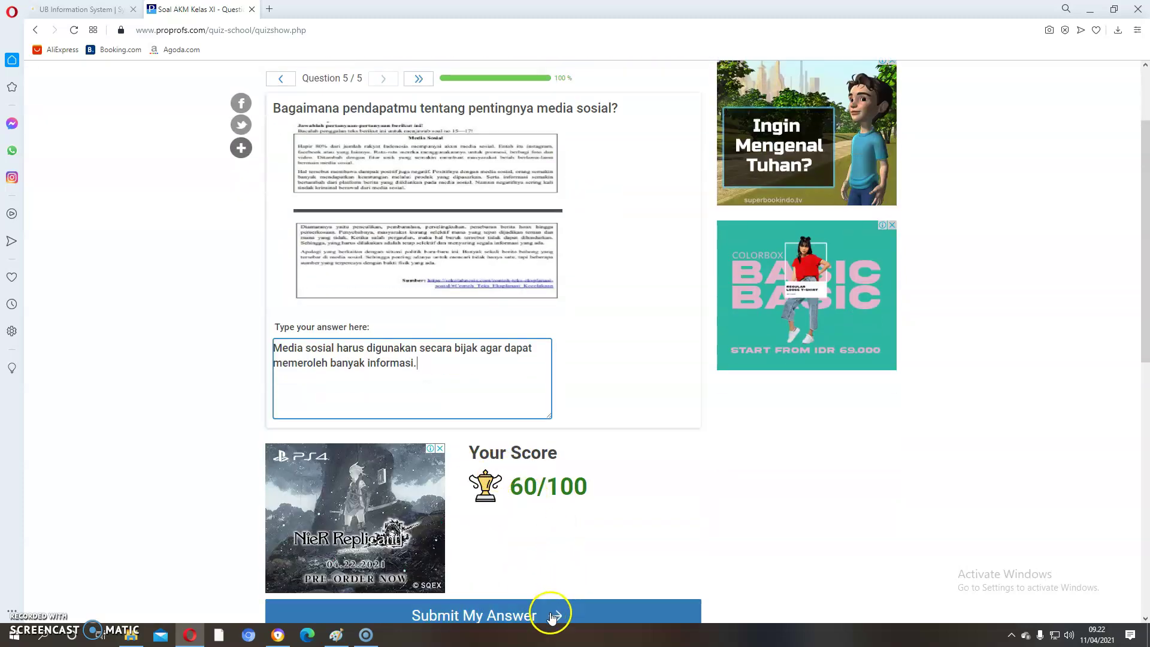
pyautogui.click(552, 617)
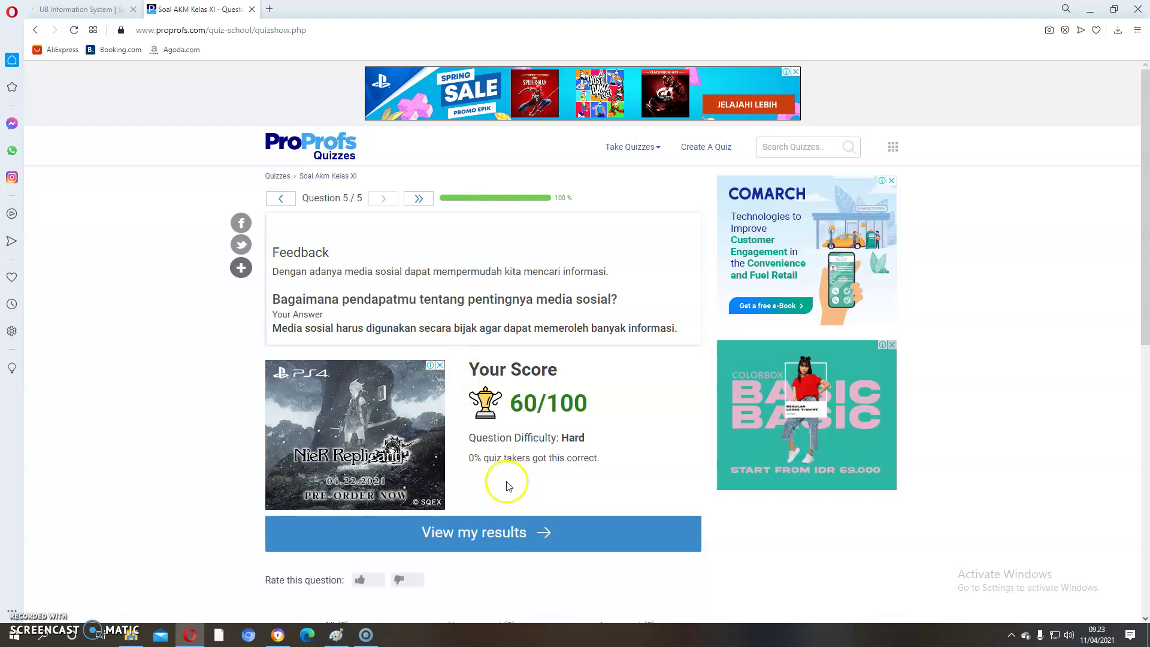
# Step: View the results and put the quiz taker's full name on the 60/100 Certificate of Achievement
pyautogui.click(507, 533)
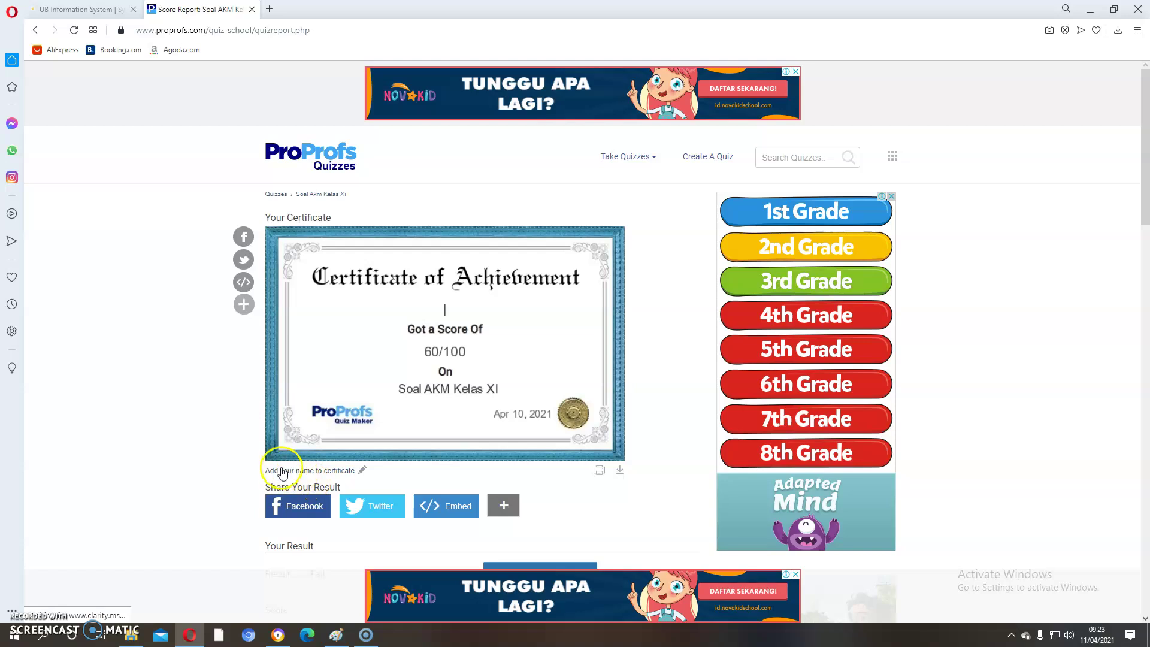
pyautogui.click(360, 475)
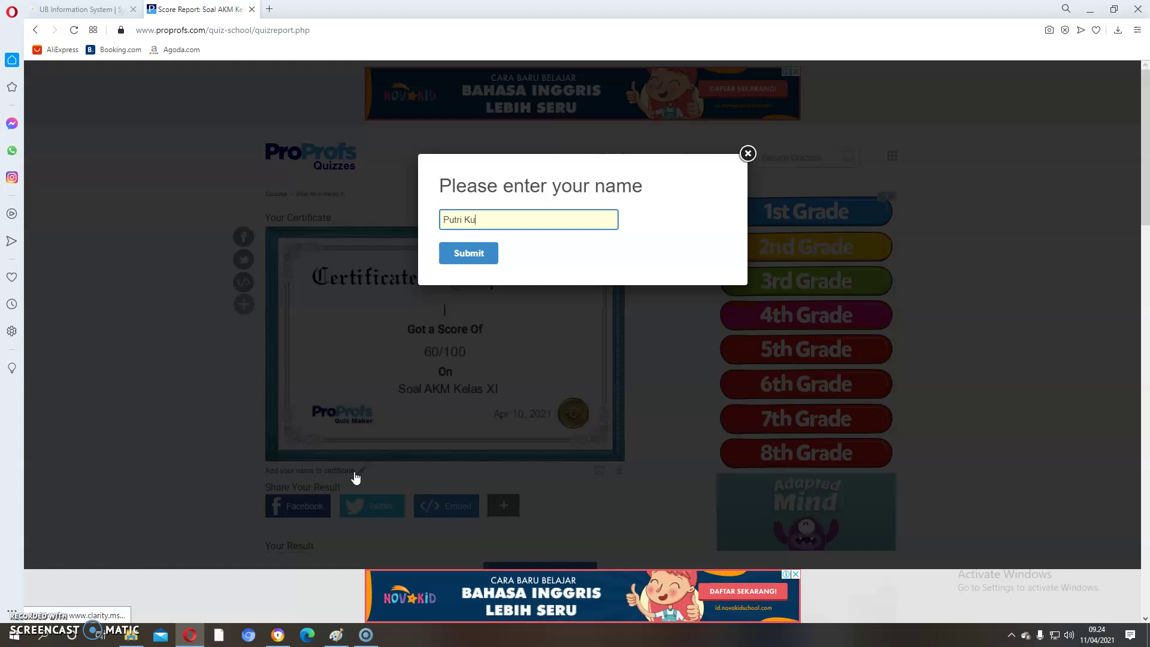
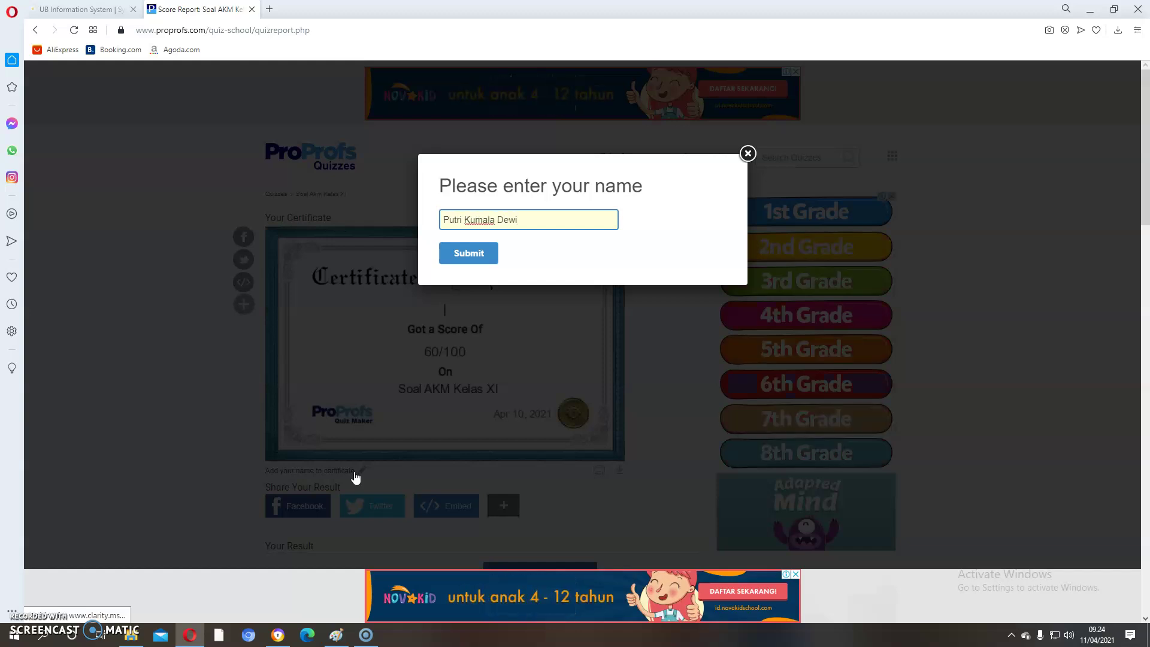
pyautogui.click(483, 256)
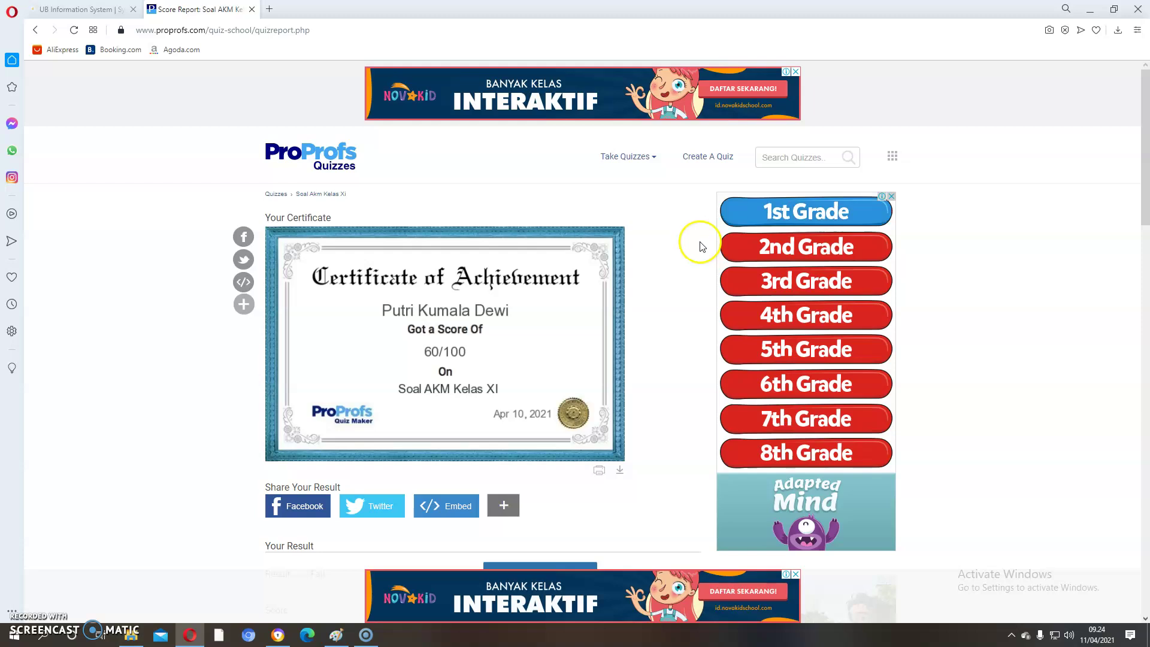
pyautogui.click(428, 348)
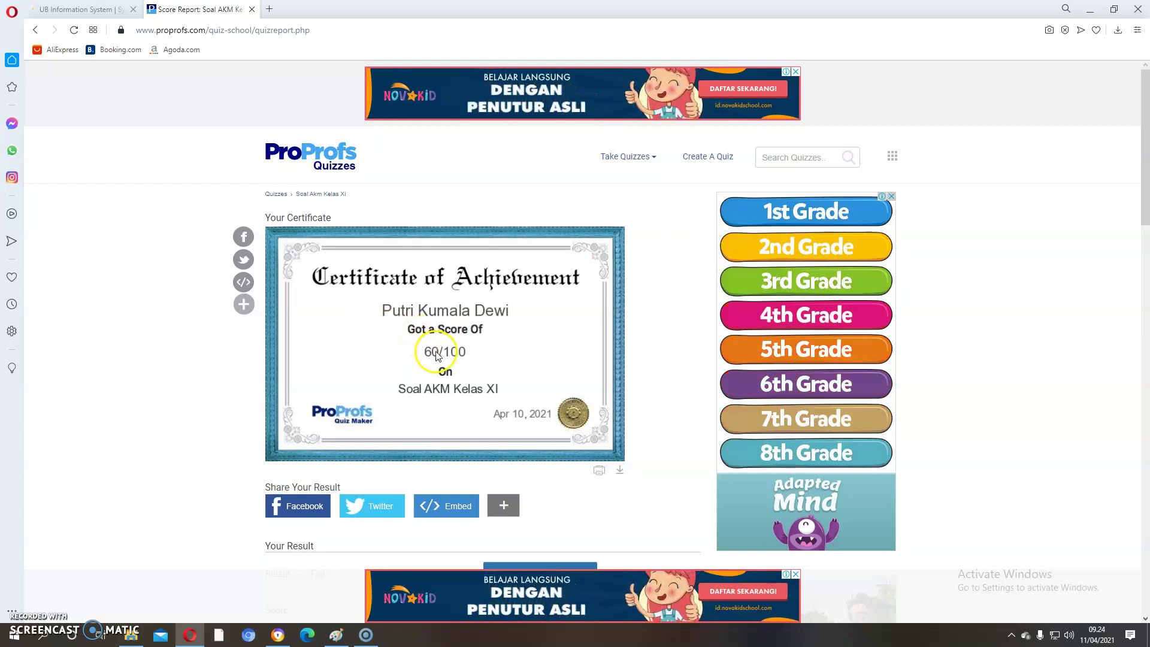